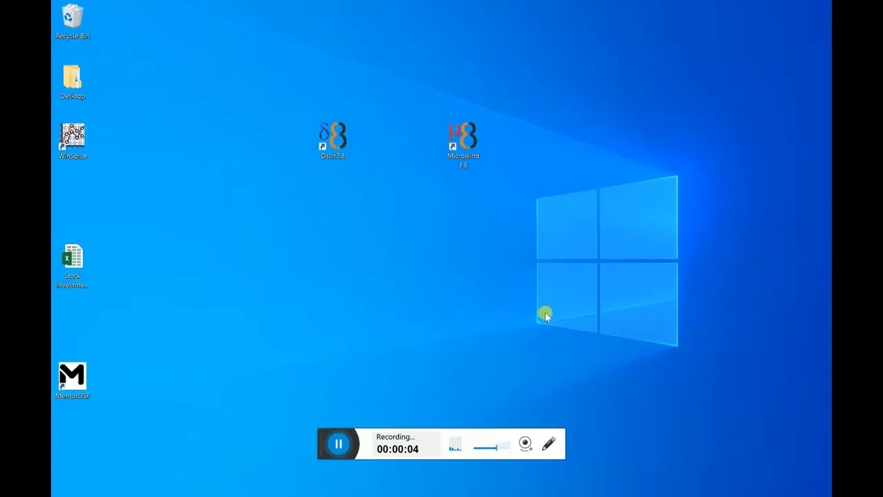
Launch Microwind 3.8, dismiss the About box and open Compile one logic gate
double_click(466, 146)
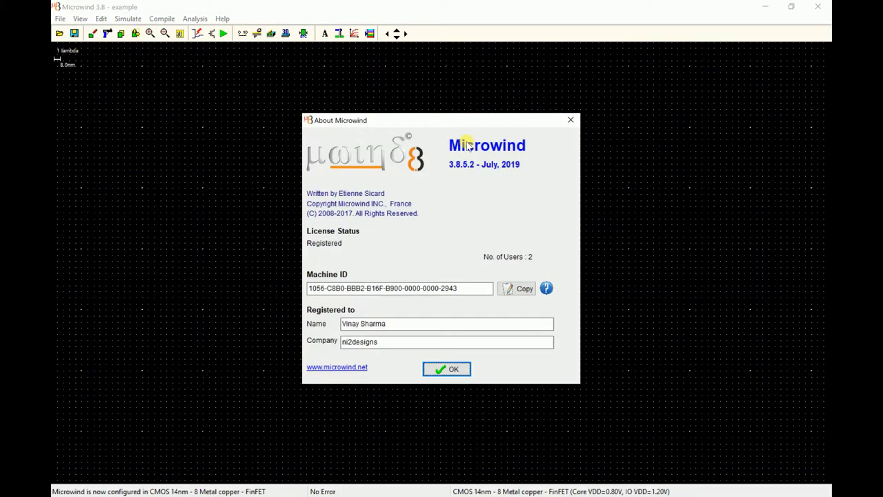
click(446, 369)
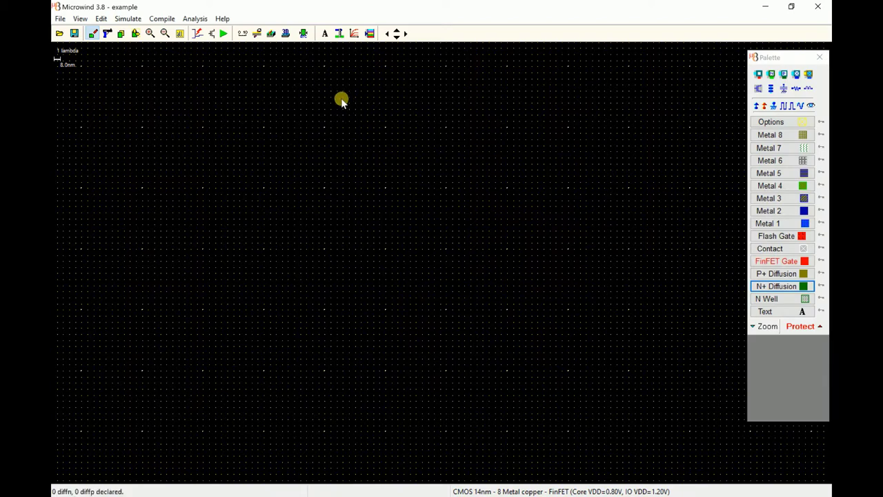
click(162, 19)
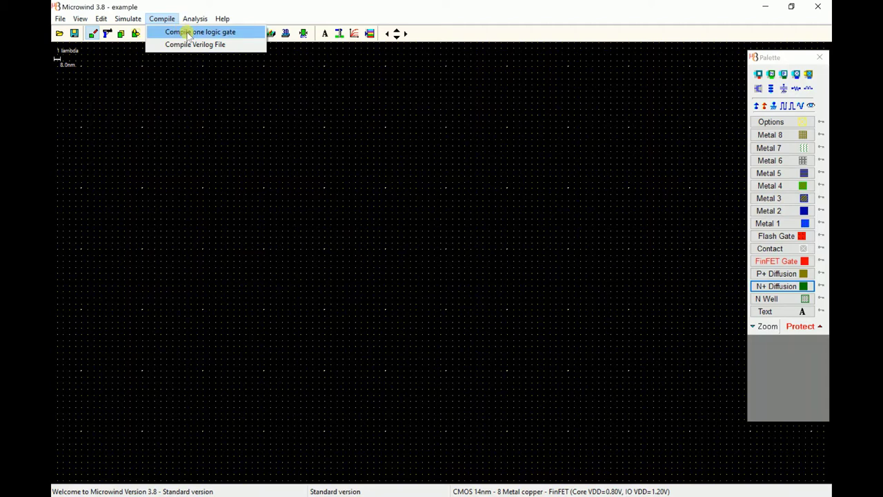
click(188, 33)
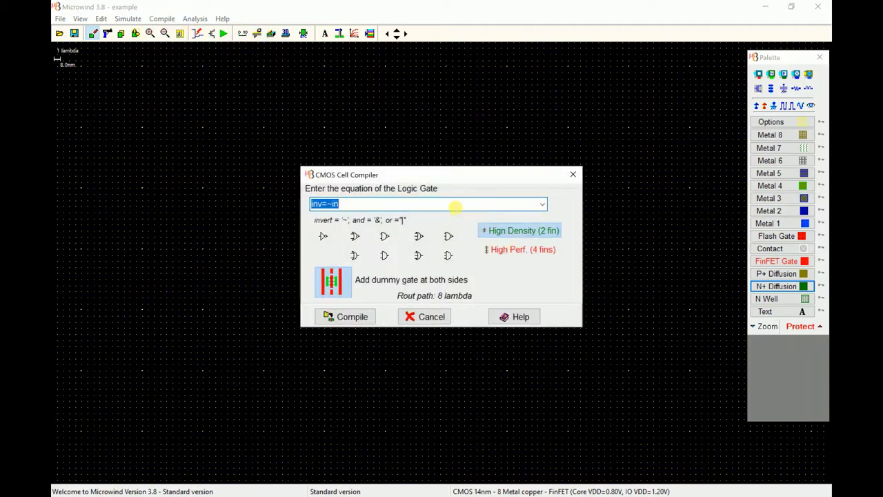
Browse the predefined gate equations, leaving the equation at inv=~in
click(457, 206)
click(542, 206)
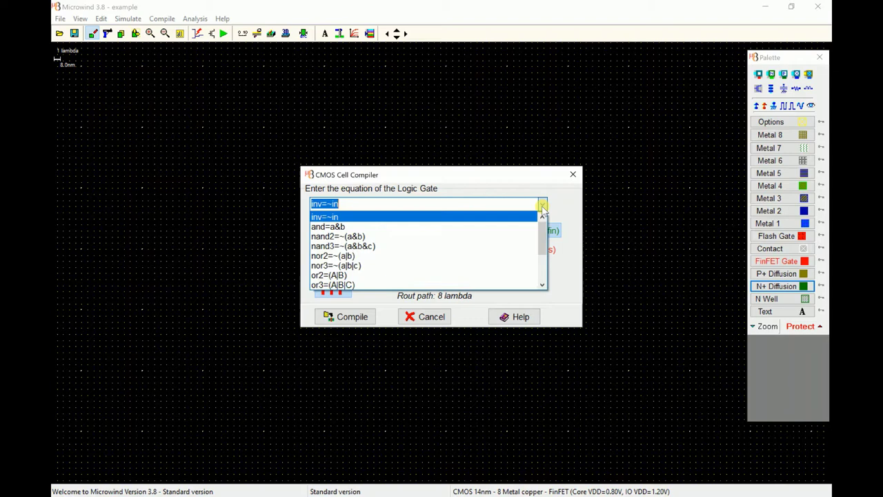
scroll(397, 224, down, 3)
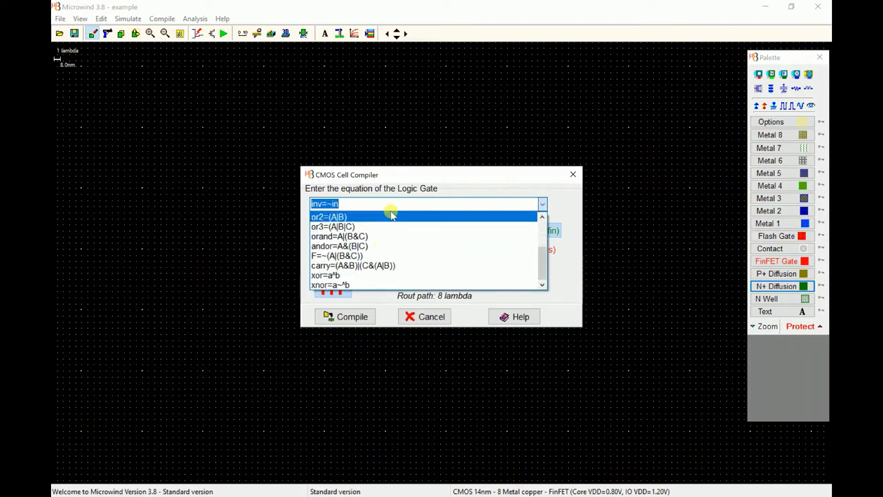
click(399, 205)
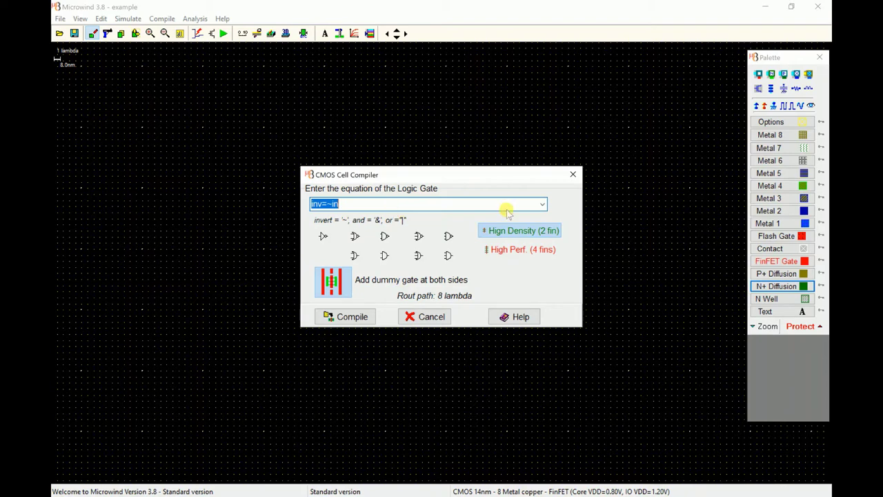
click(542, 205)
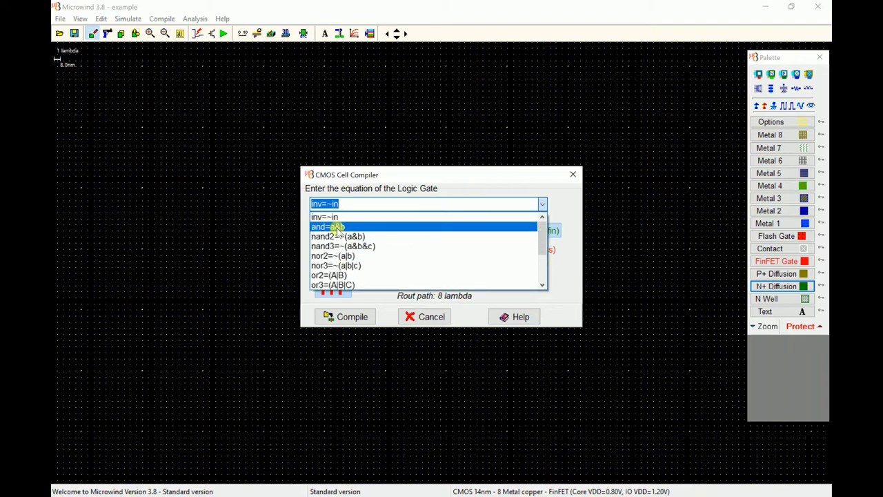
scroll(341, 238, down, 2)
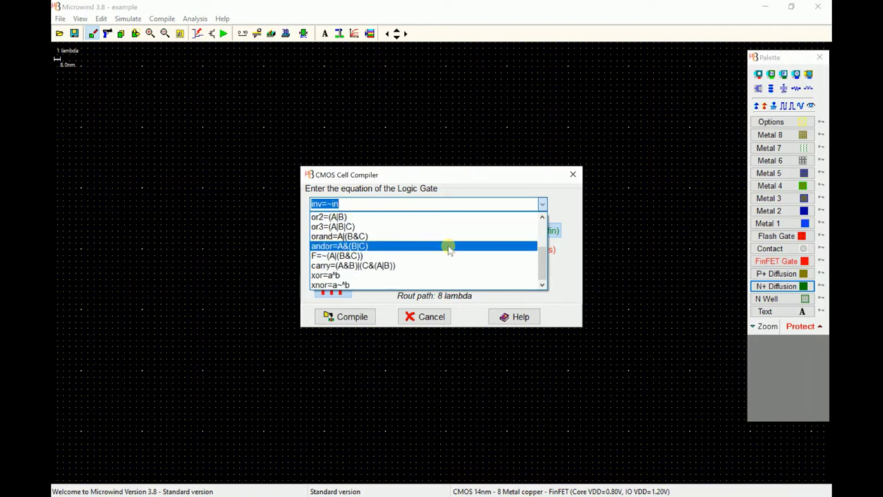
click(441, 319)
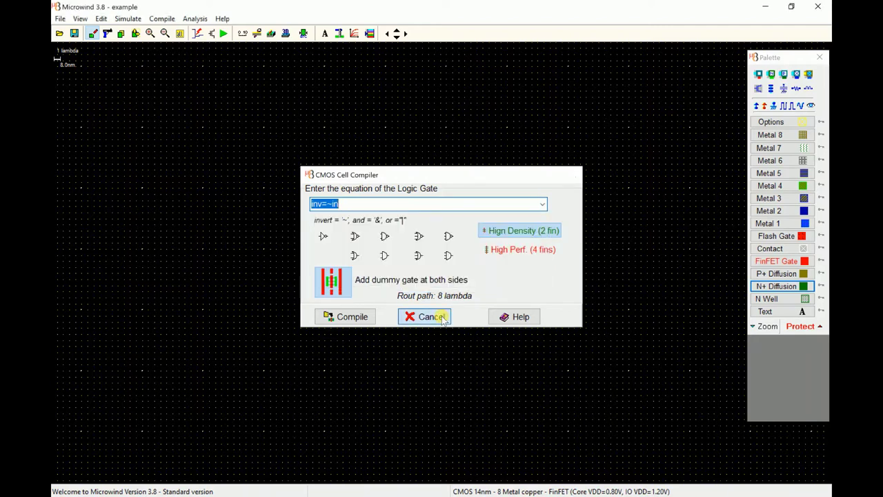
Cancel the gate compiler, browse Local (C:) for a Verilog file, then cancel
click(443, 317)
click(161, 18)
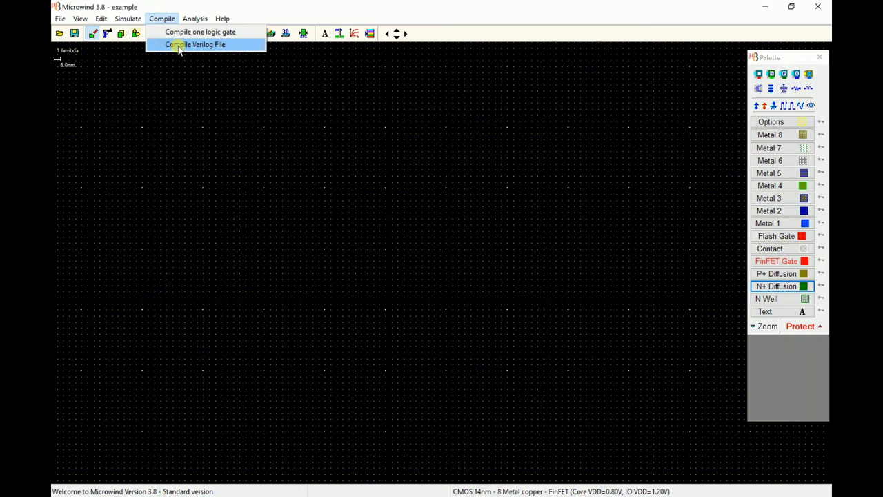
click(177, 43)
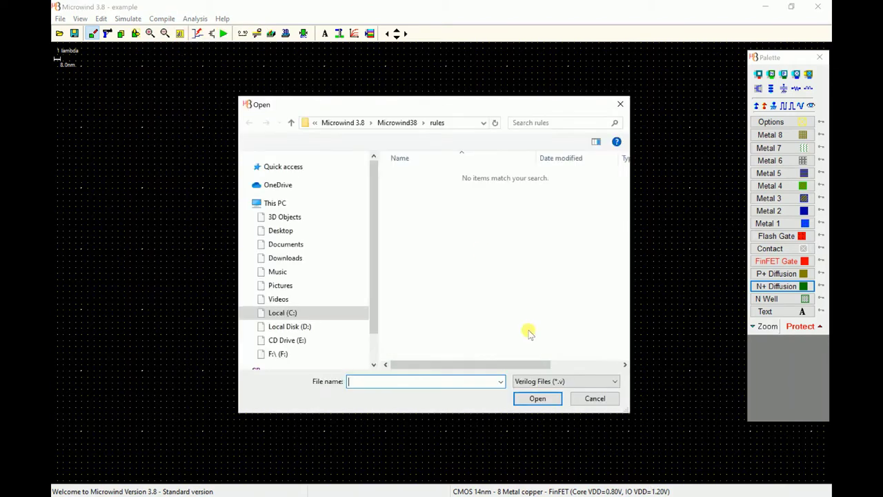
click(331, 313)
click(585, 401)
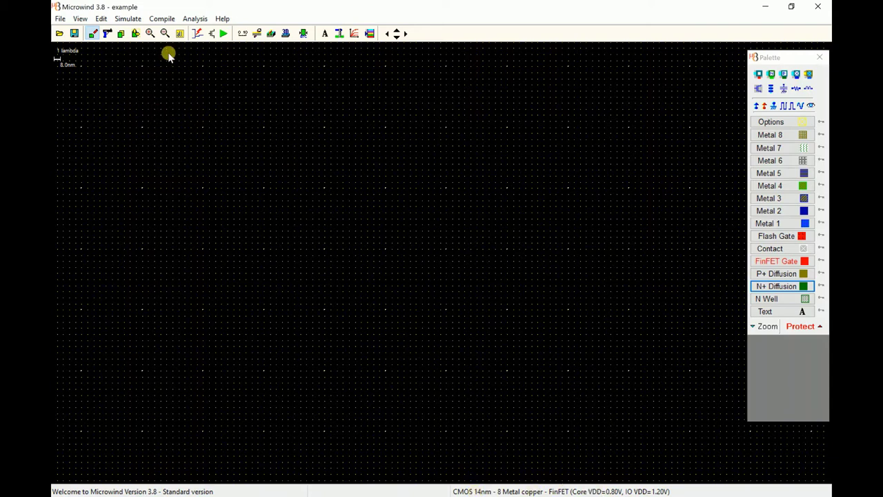
Compile the two-input AND cell And2=(A&B) from the gate compiler's AND icon
click(166, 19)
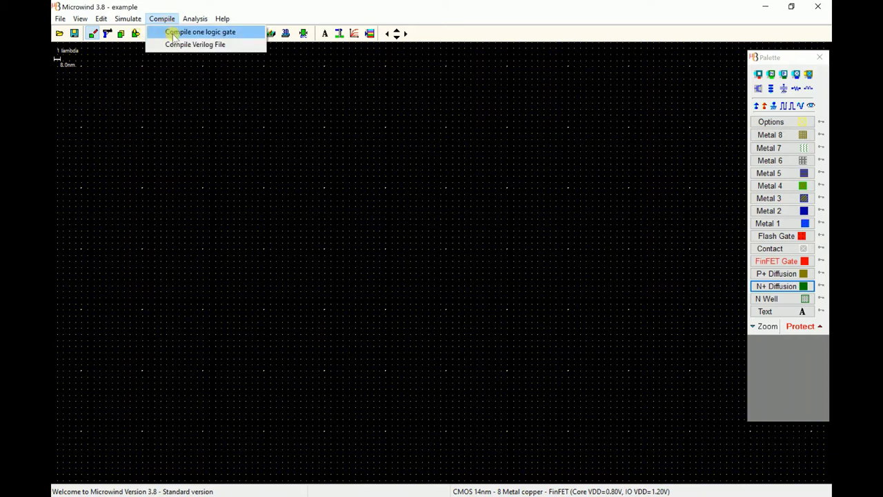
click(174, 35)
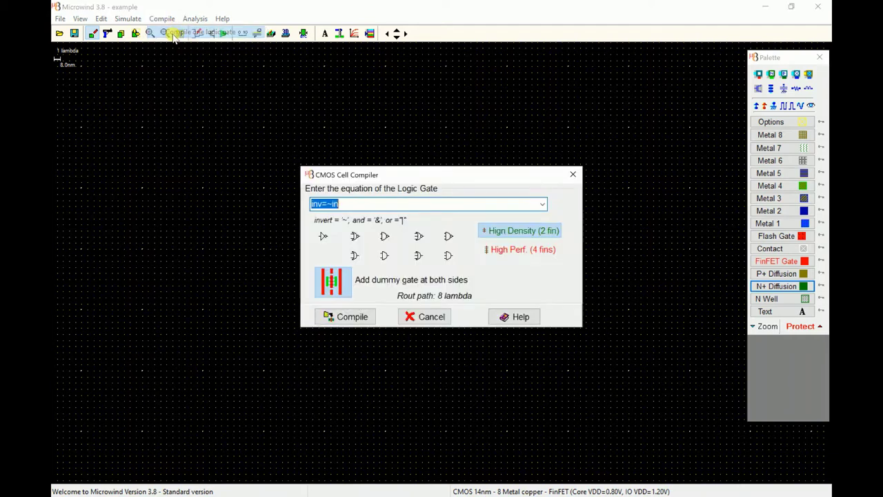
click(385, 256)
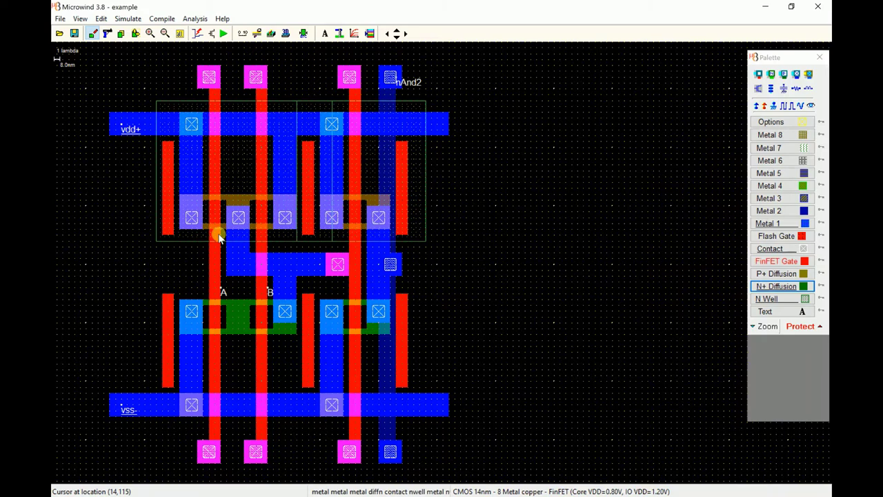
Make input A a simulation-visible clock with time low and time high of 0.1
click(223, 296)
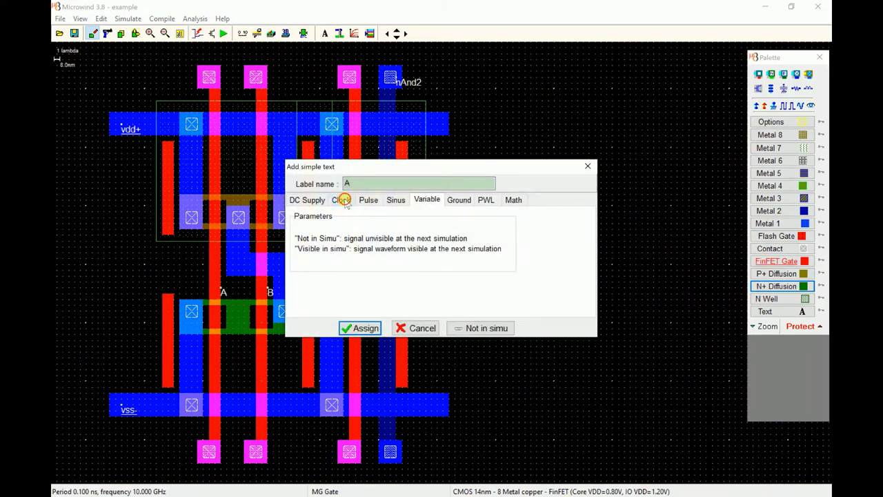
click(343, 200)
click(322, 279)
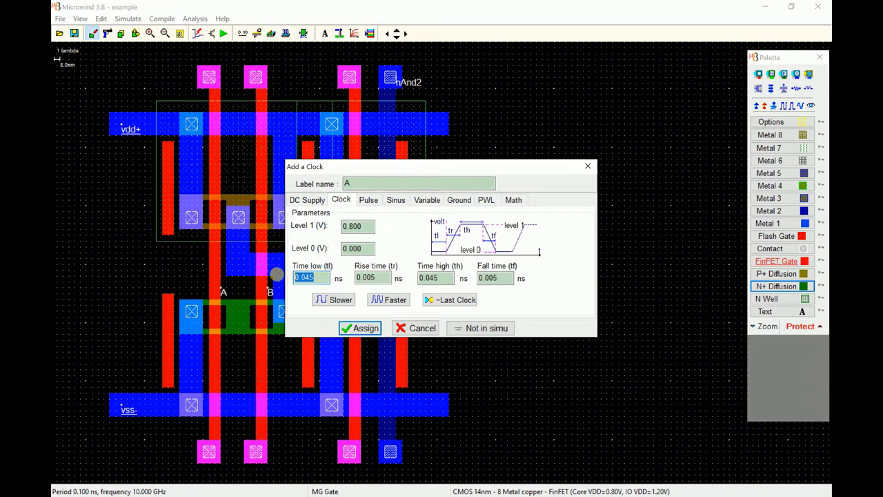
text(0.1)
key(Tab)
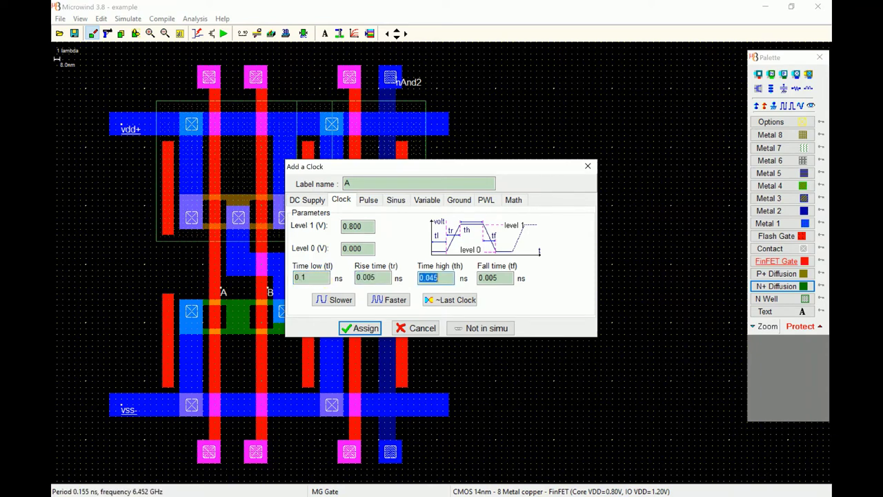
text(0.1)
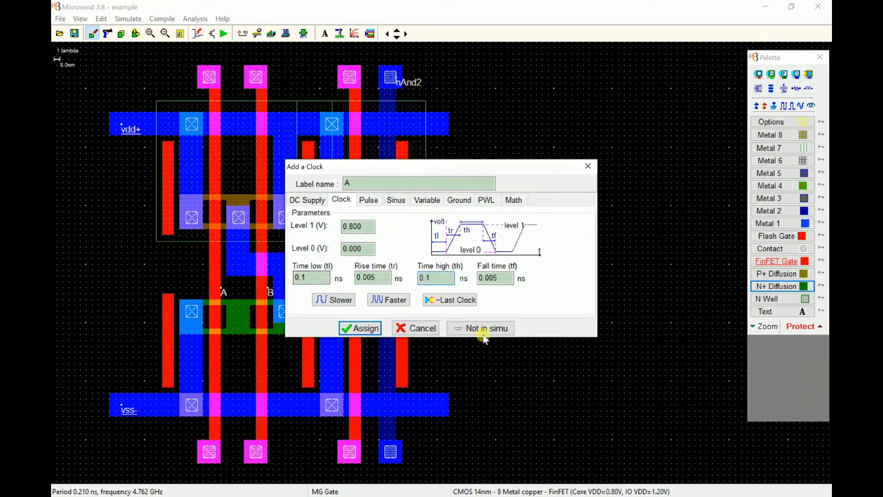
click(485, 329)
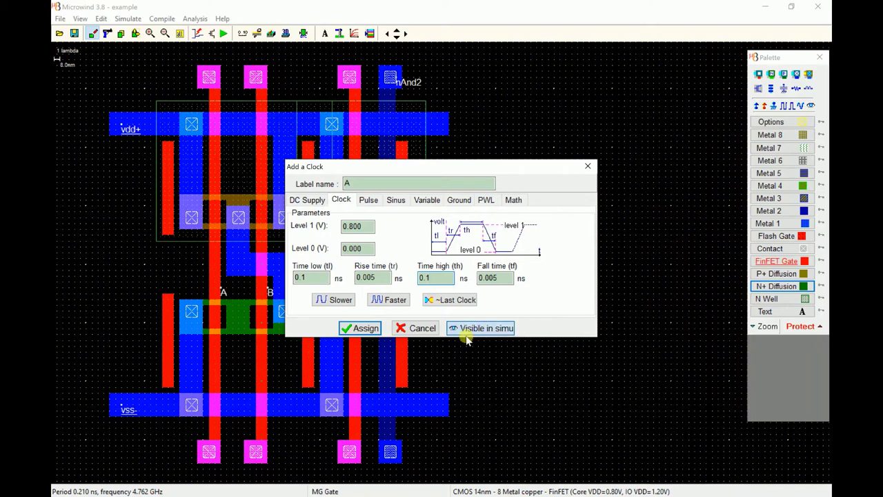
click(361, 327)
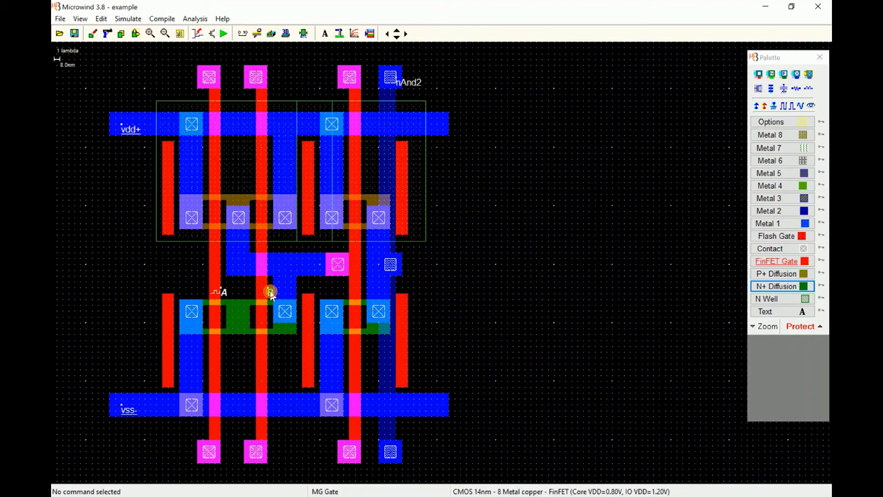
Make input B a simulation-visible clock using the 0.205 ns timing
click(270, 291)
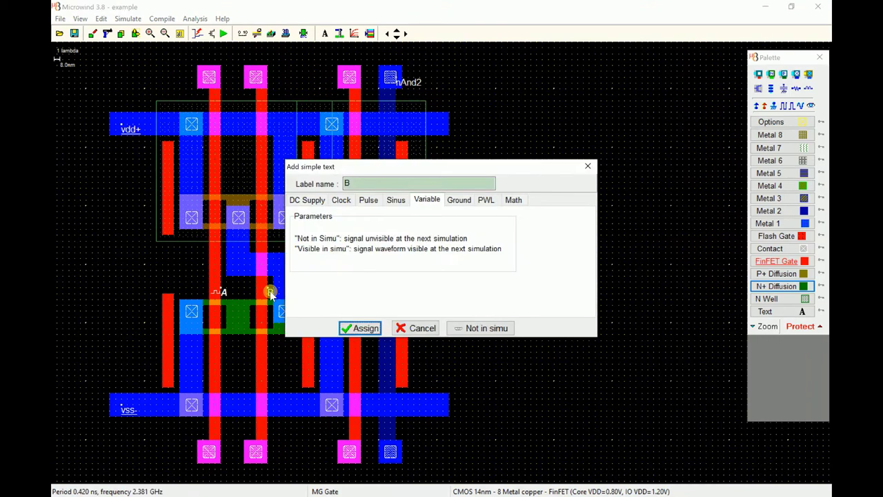
click(341, 199)
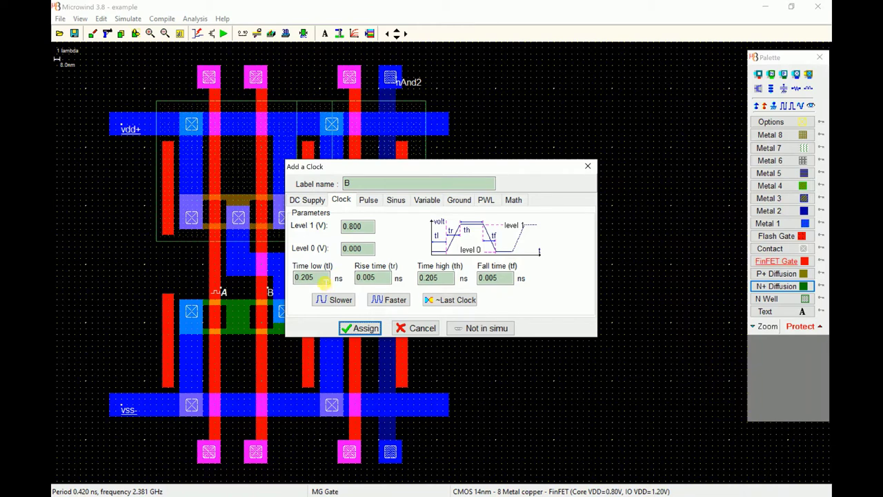
double_click(307, 276)
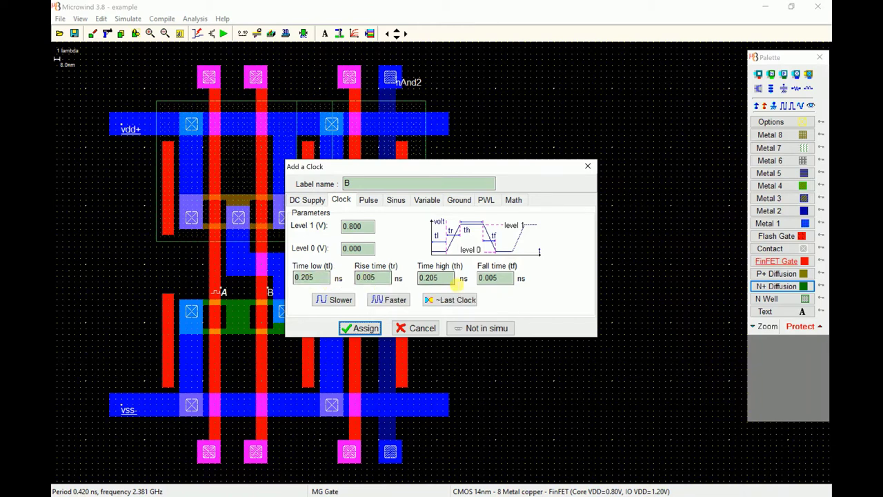
click(479, 329)
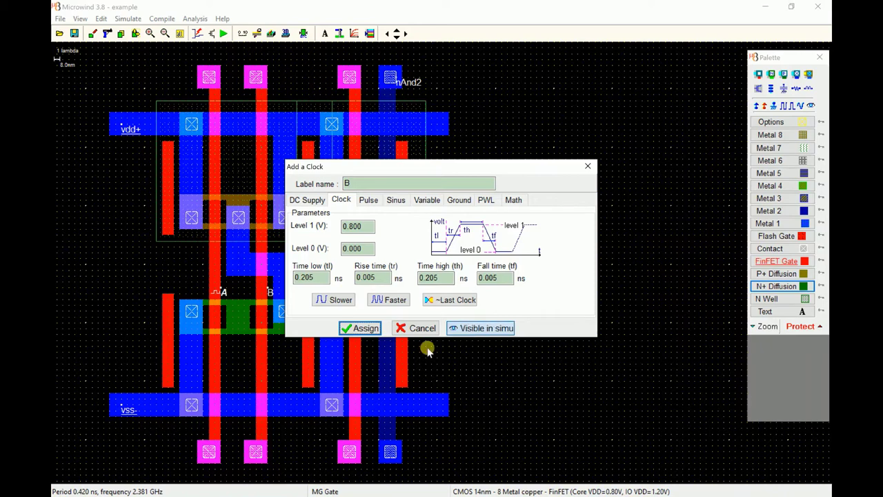
click(365, 328)
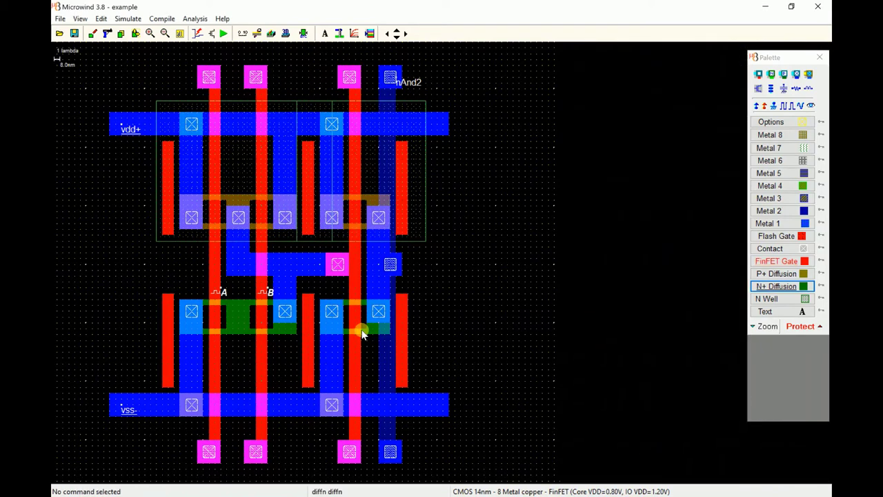
Mark the output label nAnd2 as 'Visible in simu'
click(410, 83)
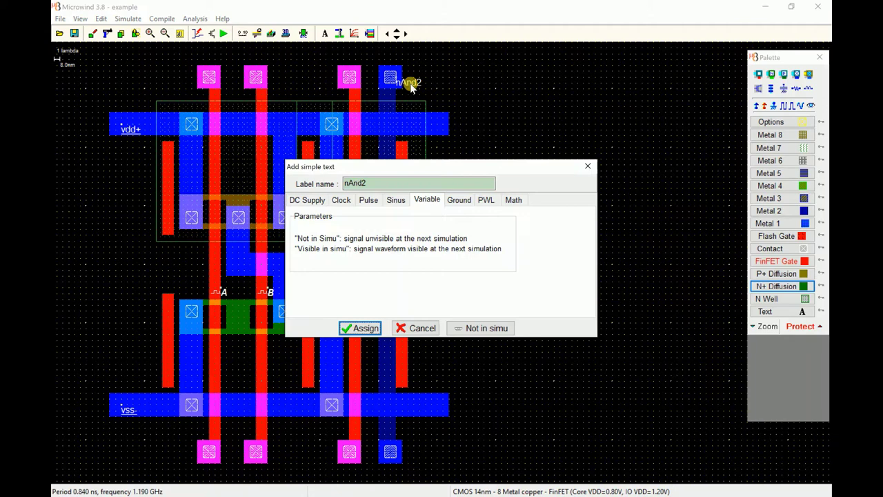
click(477, 328)
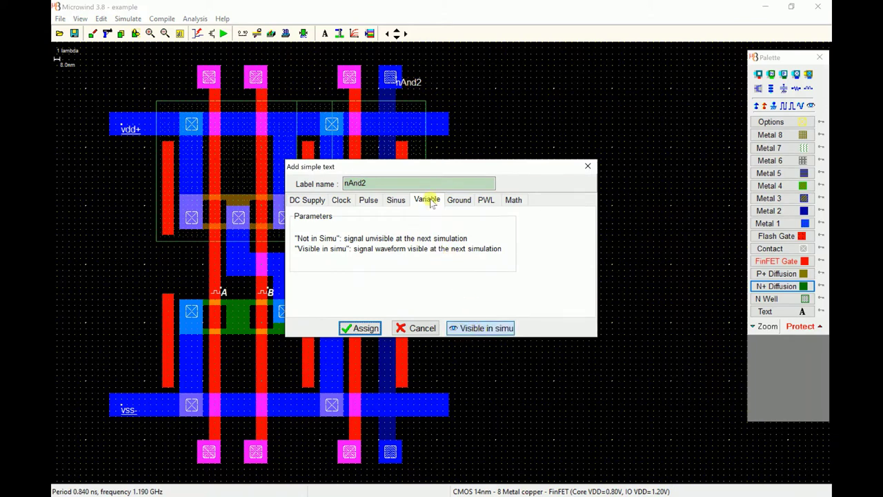
click(373, 328)
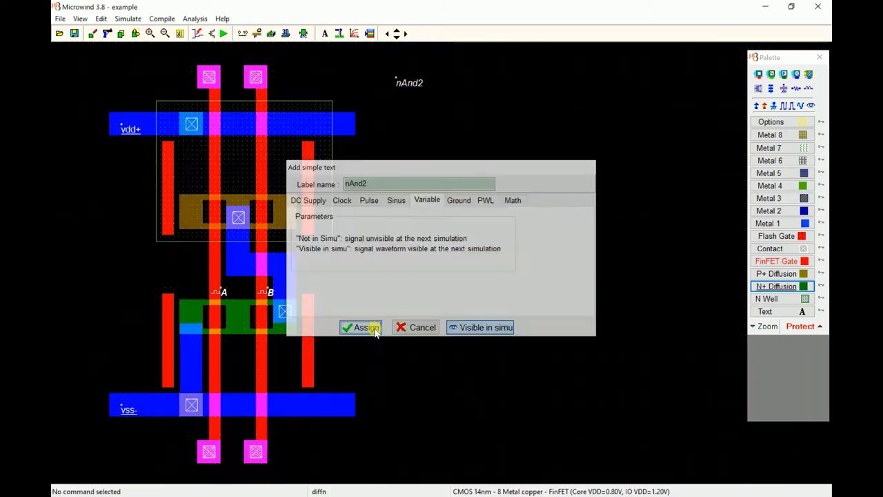
Simulate the cell, review A, B and nAnd2 delays (2.70-8.30 ps), and close
click(390, 312)
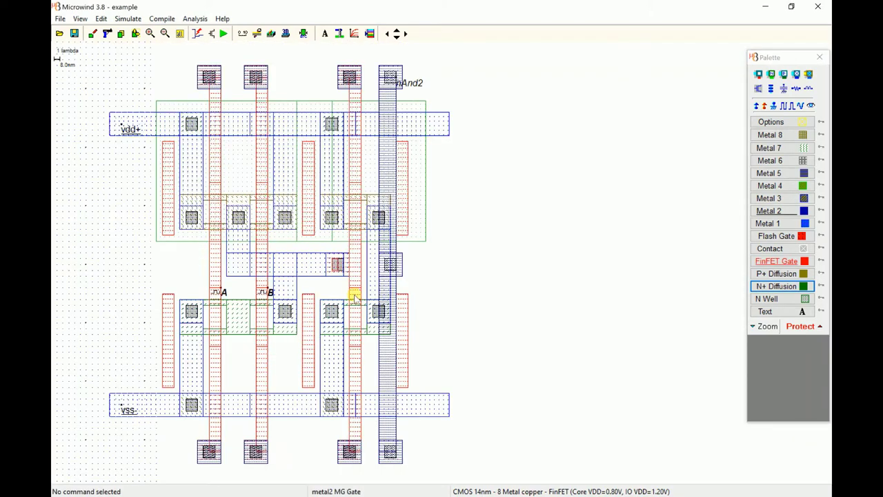
click(224, 34)
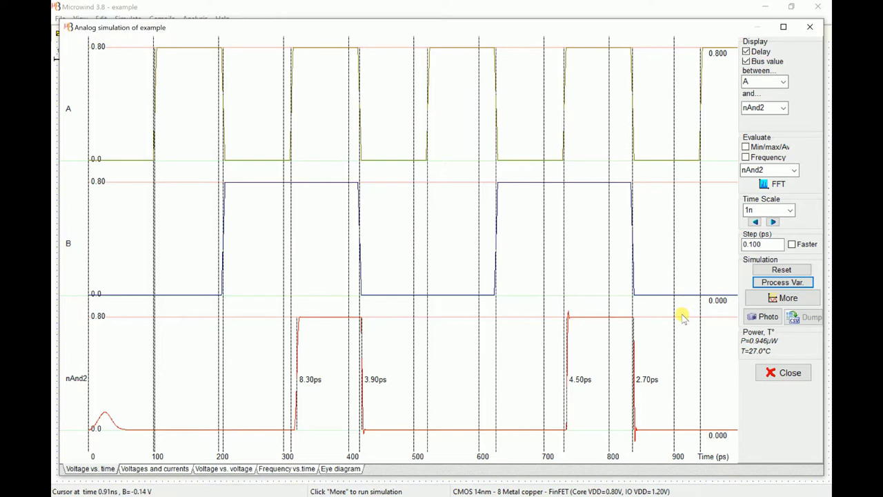
click(771, 373)
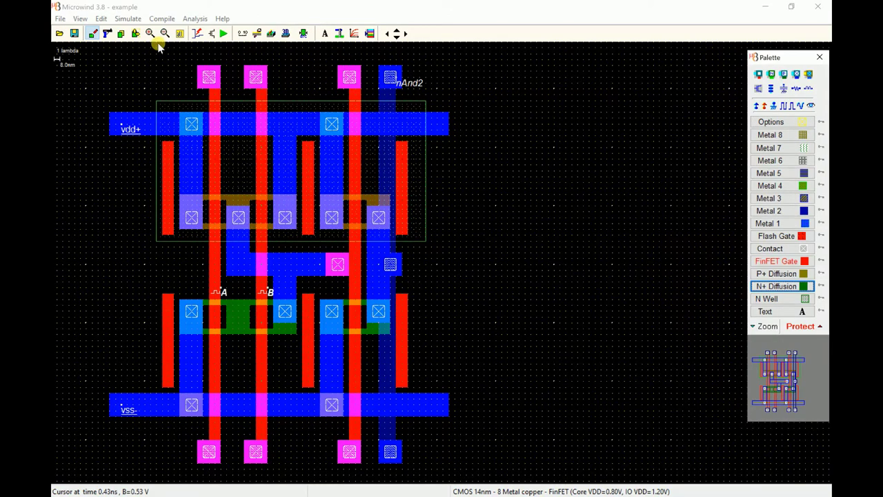
Start a new layout without saving the NAND, then compile an Inv=~In inverter cell
click(60, 19)
click(64, 32)
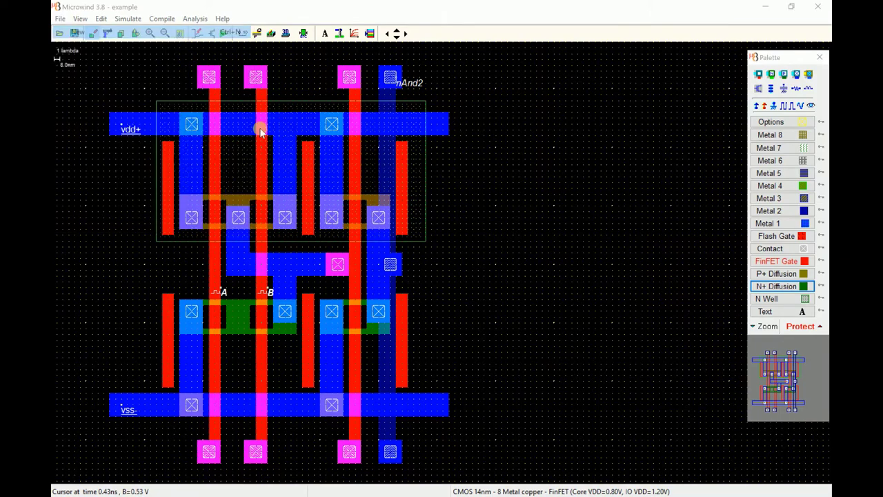
click(442, 280)
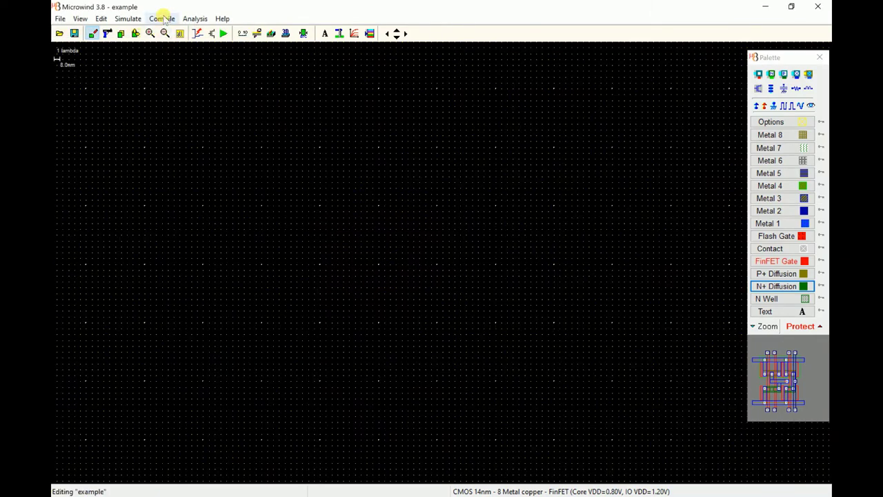
click(162, 18)
click(170, 33)
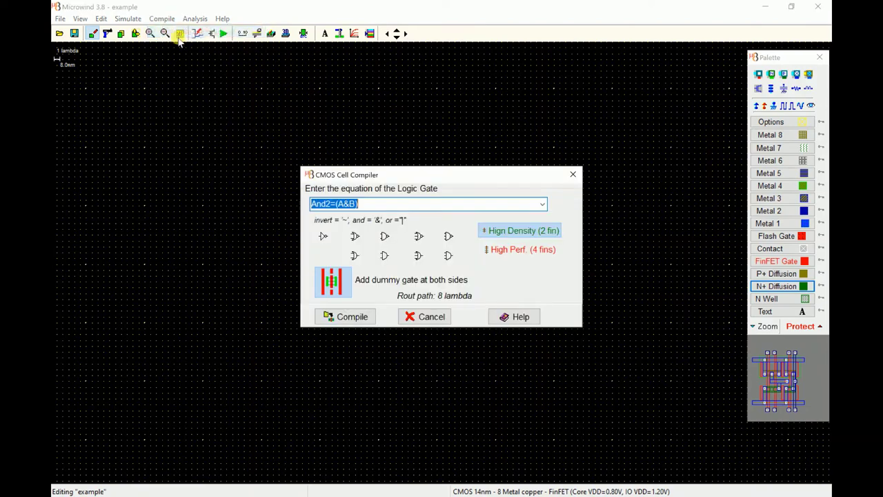
click(323, 236)
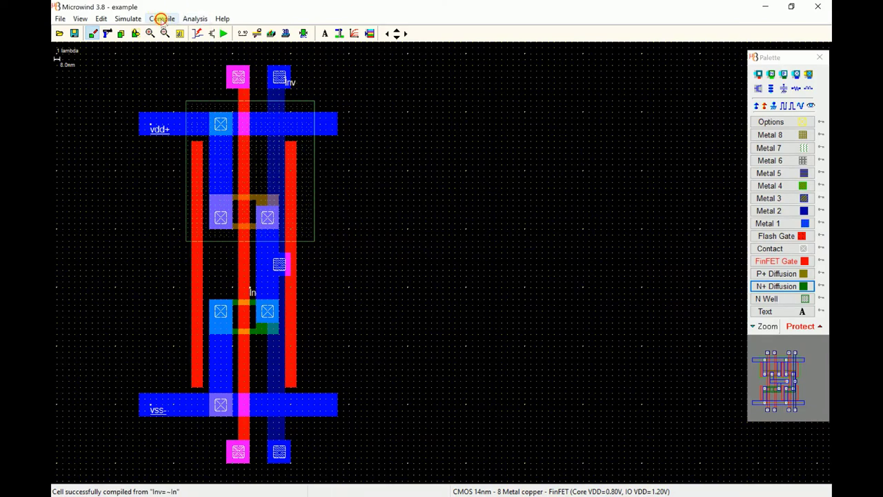
Compile two more inverter cells beside the first
click(162, 19)
click(172, 32)
click(323, 237)
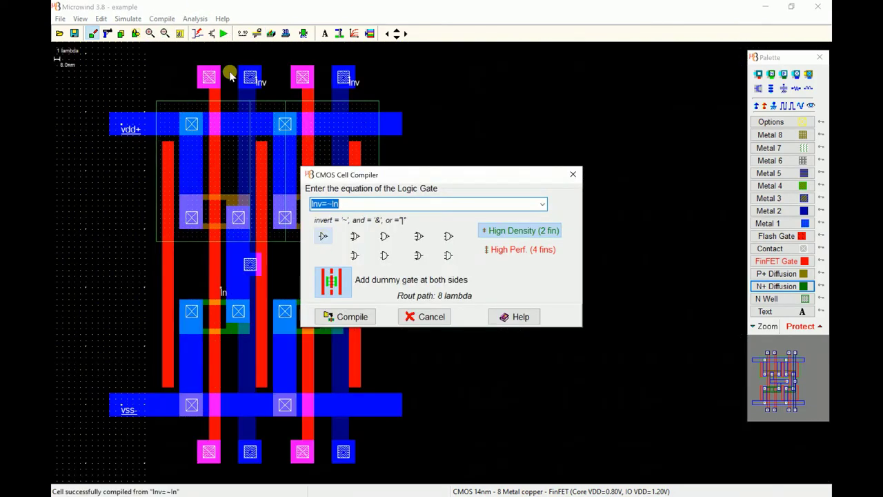
click(162, 19)
click(177, 34)
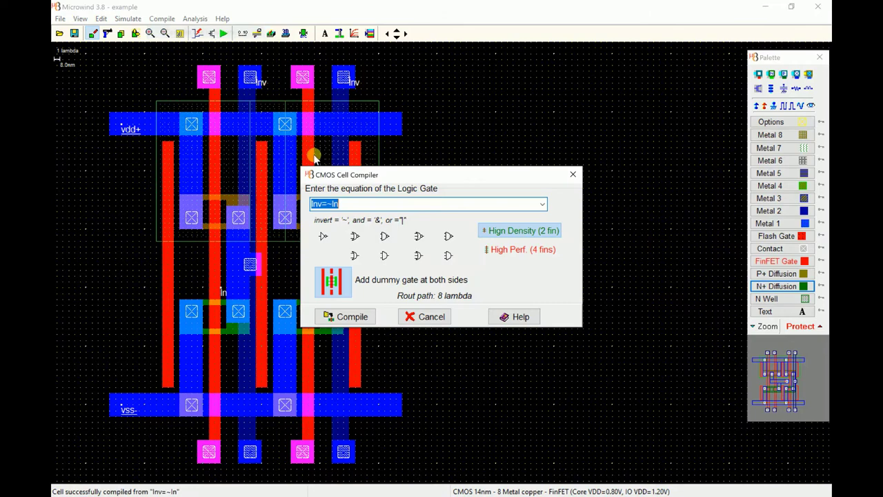
click(323, 236)
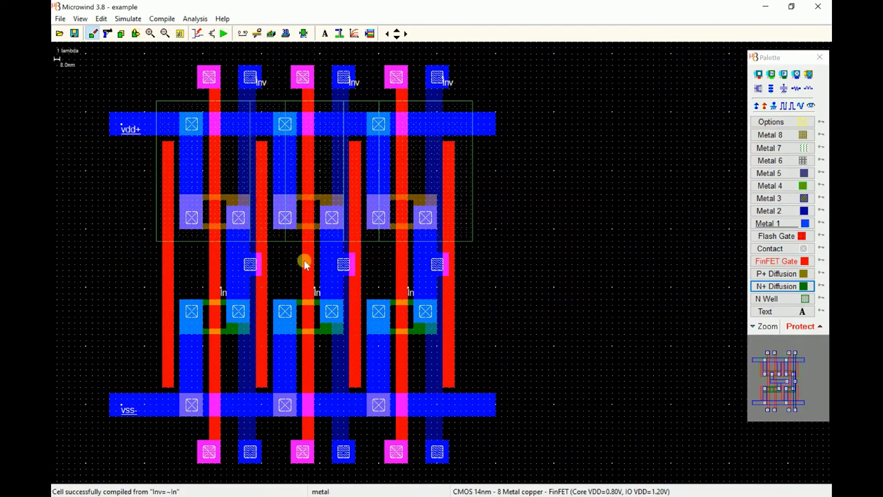
Inspect the first inverter's In and Inv nodes with View Node, then select Metal 1
click(197, 33)
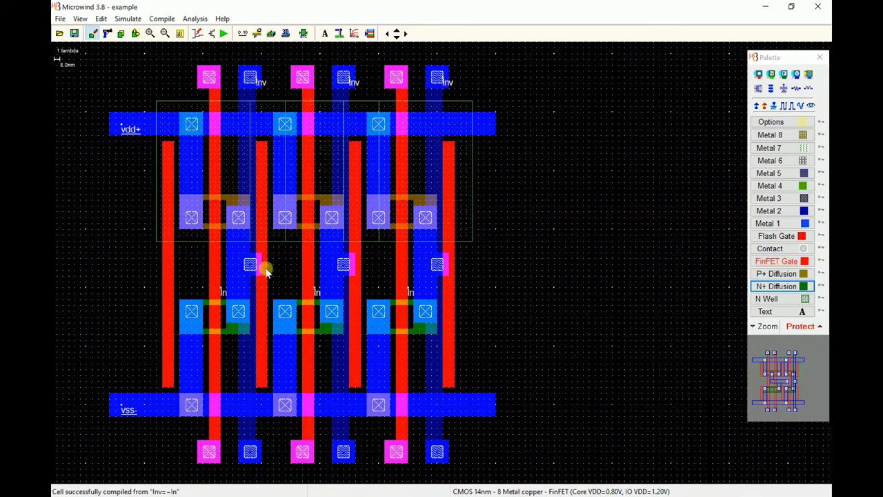
click(240, 278)
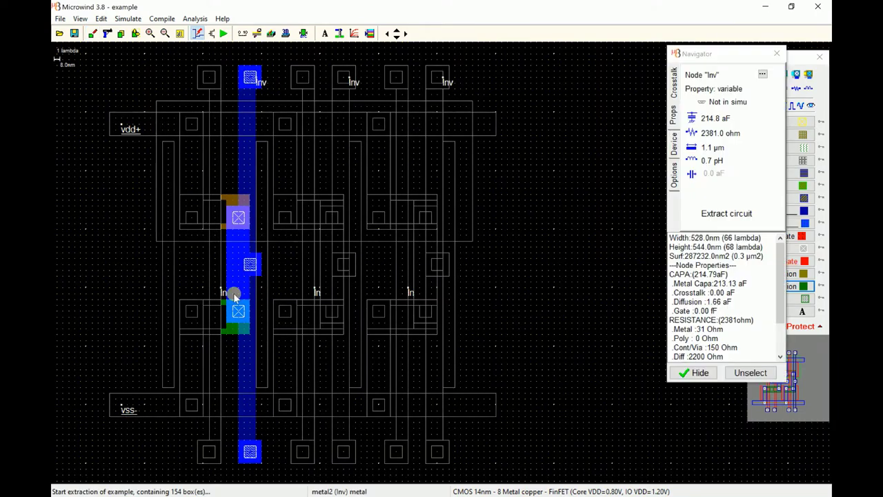
click(214, 349)
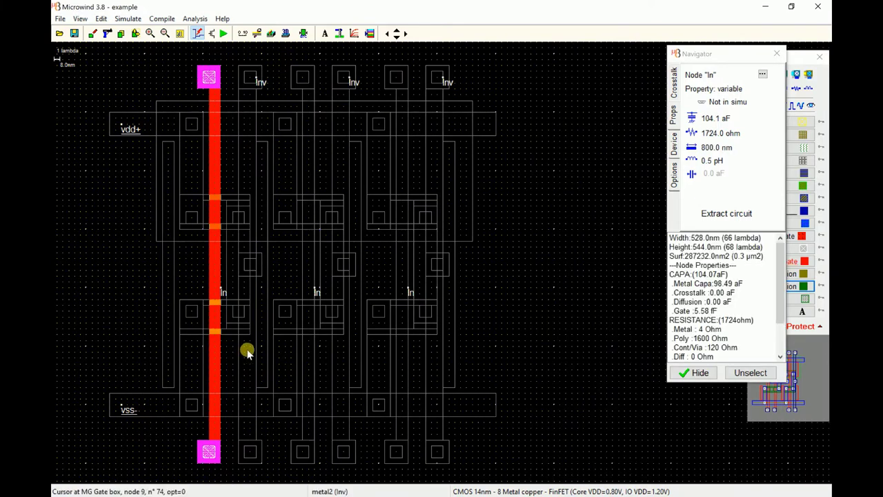
click(247, 350)
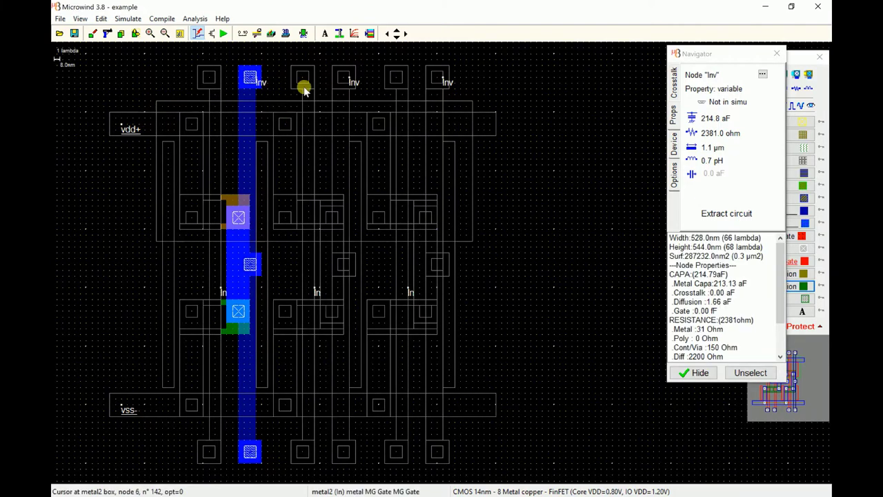
click(586, 134)
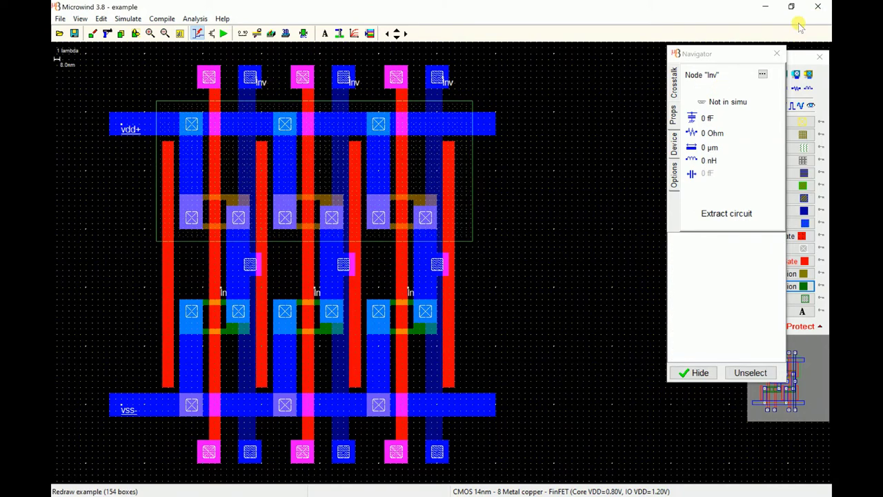
click(767, 54)
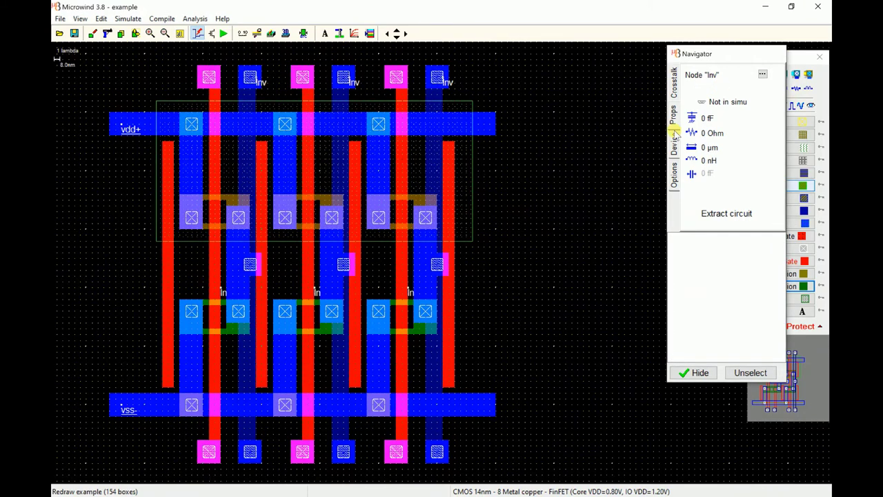
click(776, 53)
click(792, 224)
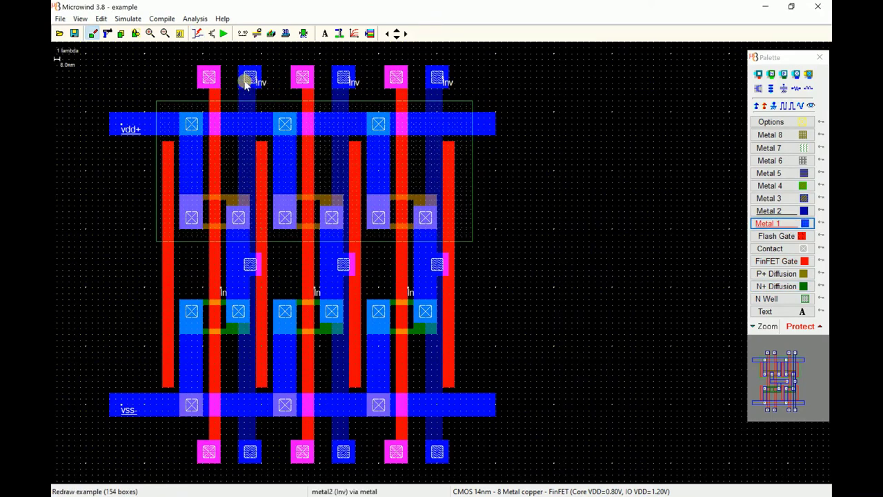
Draw a Metal 1 link from the first inverter's output to the second's input and verify it
drag(239, 69, 315, 92)
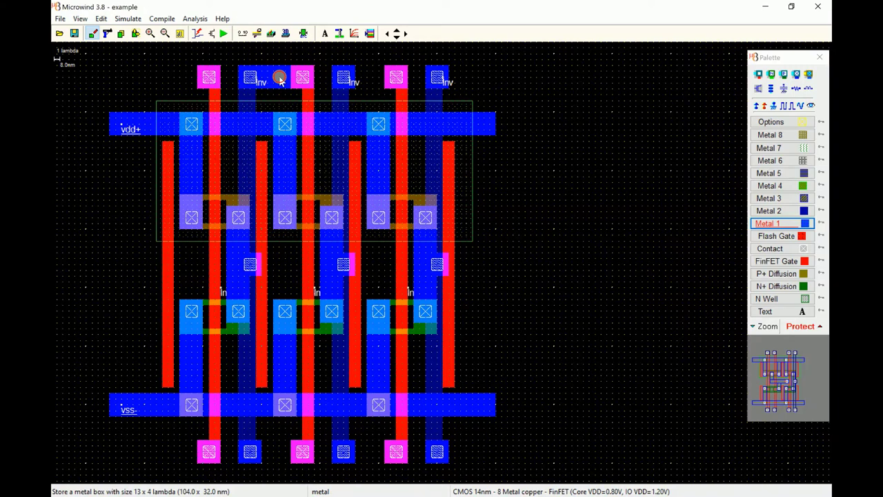
click(197, 33)
click(279, 80)
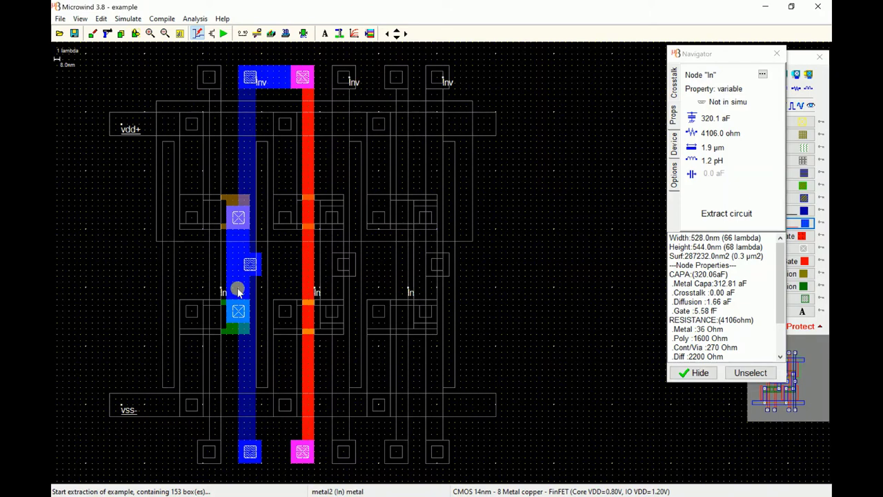
click(343, 99)
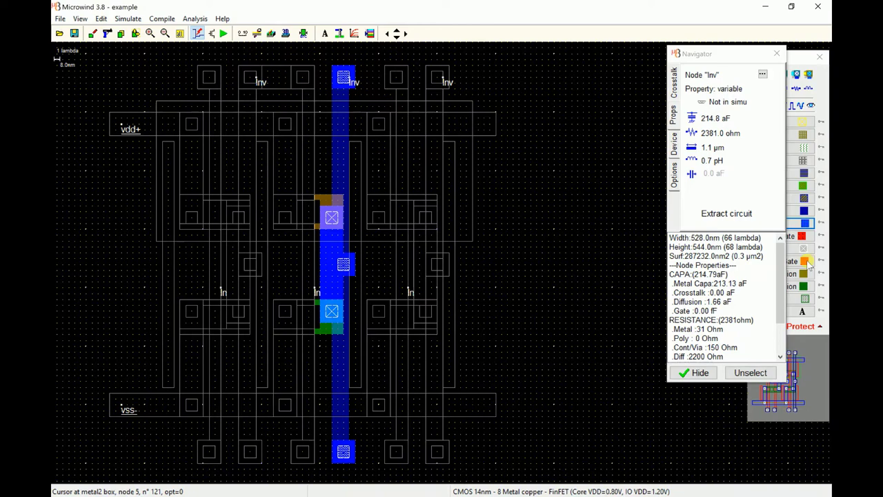
drag(716, 55, 683, 58)
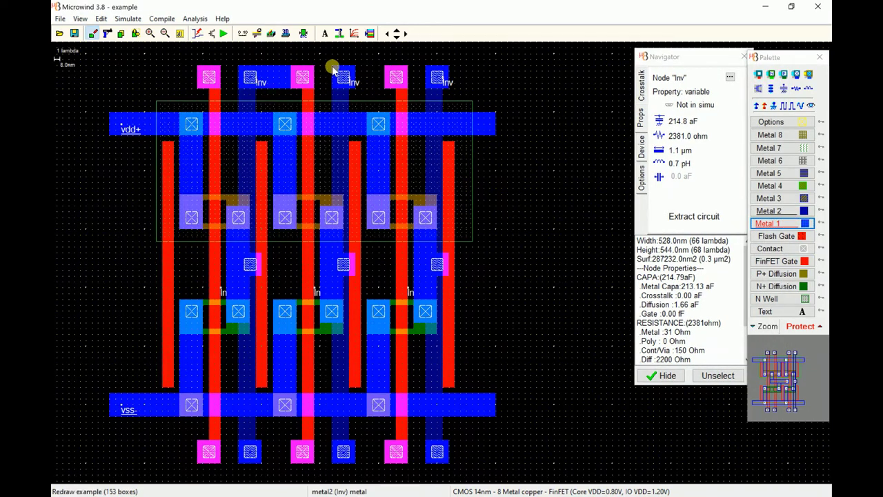
Wire the second output to the third input and loop the third output back to the first input
drag(332, 66, 408, 94)
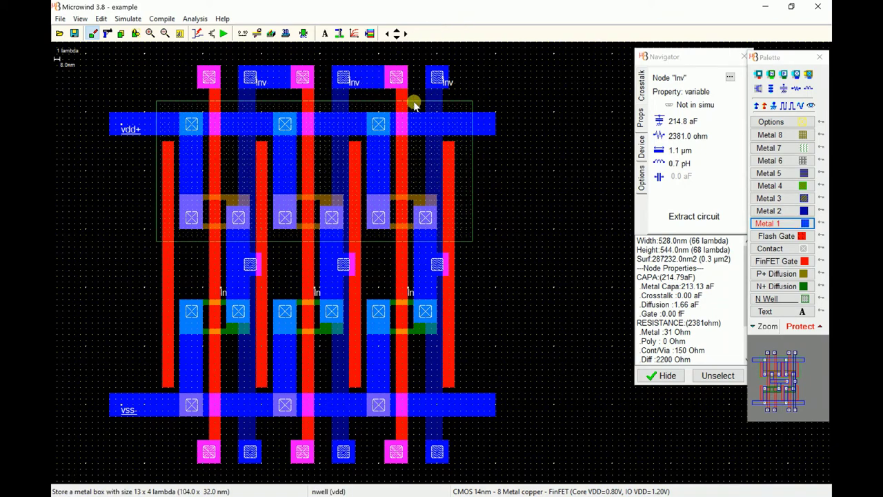
scroll(413, 101, up, 1)
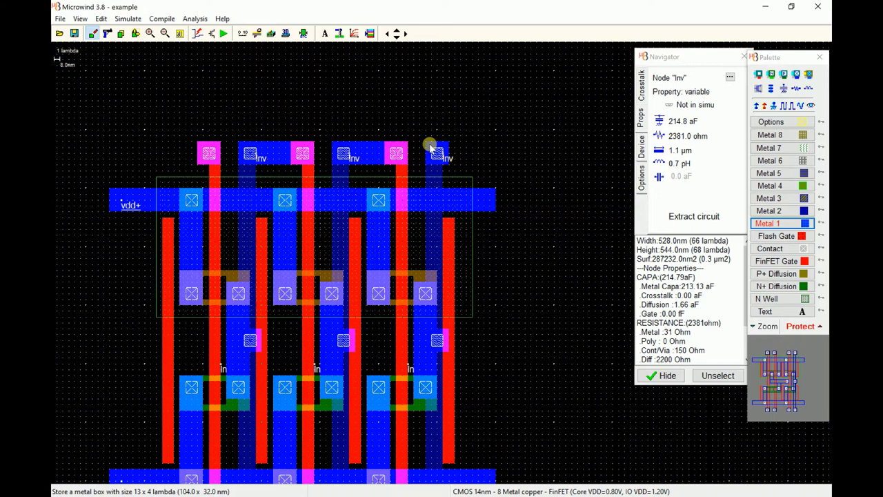
drag(428, 165, 219, 166)
click(243, 174)
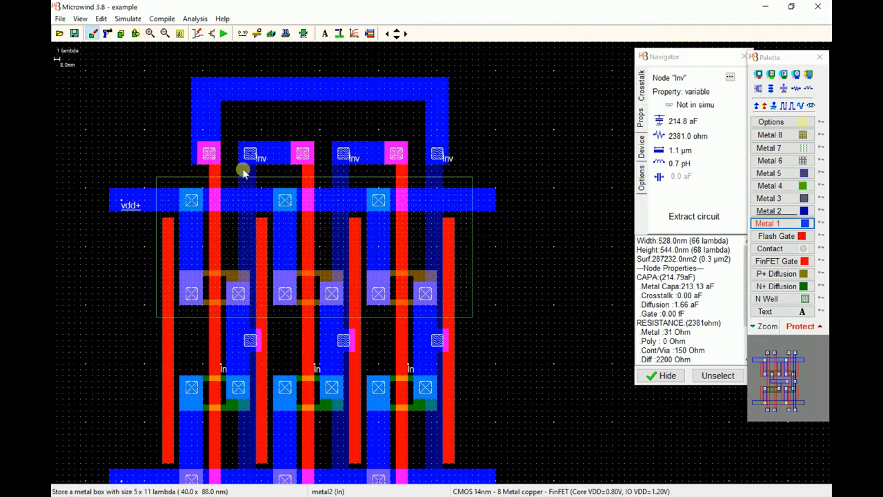
click(179, 34)
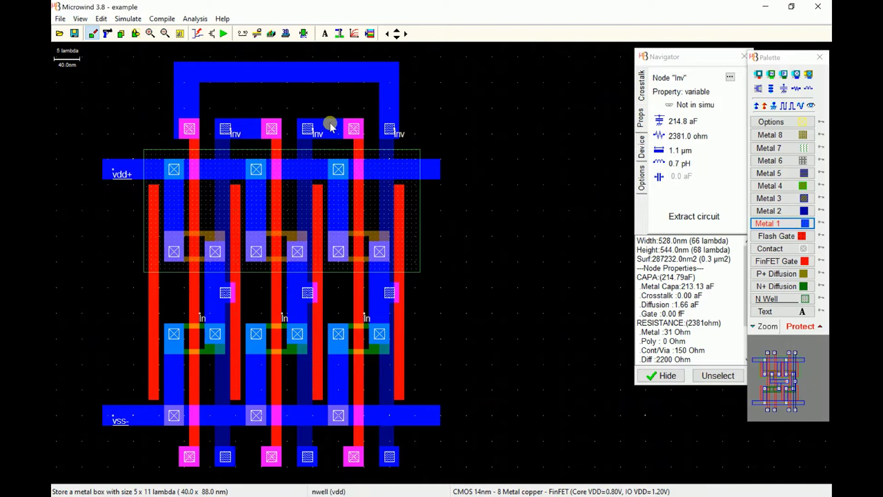
click(384, 88)
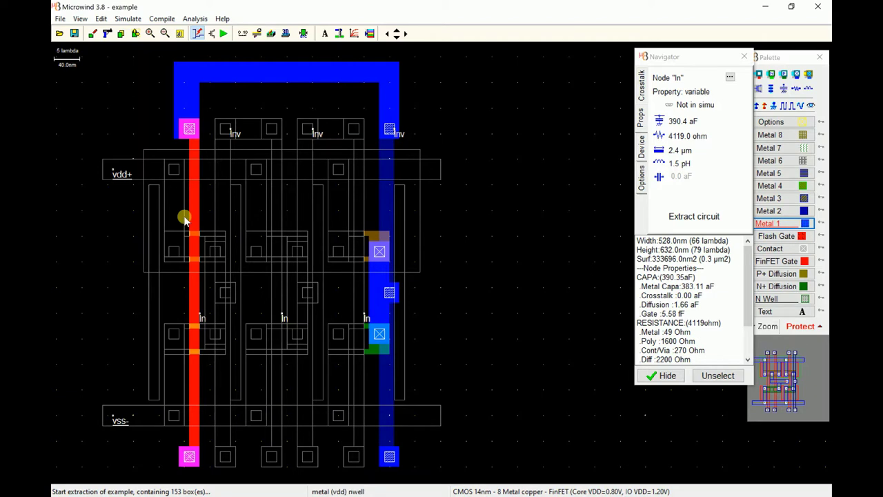
Clear the node highlight and run a simulation, which shows no waveforms yet
click(745, 56)
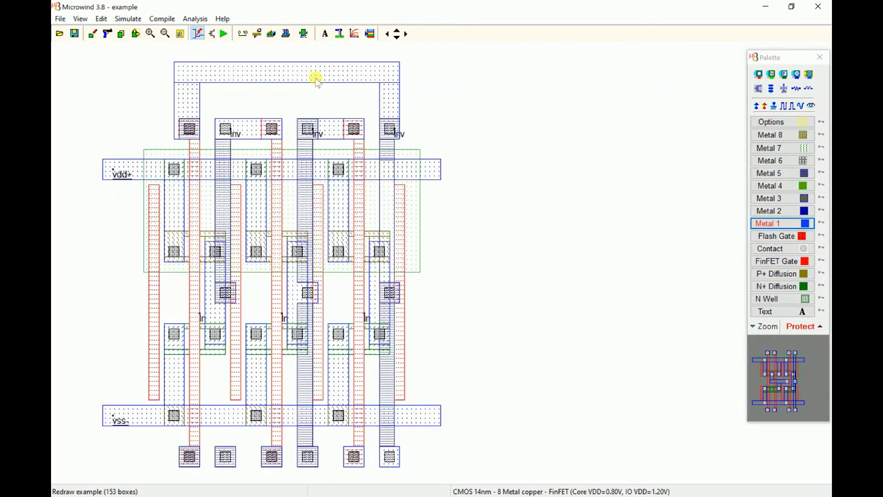
click(223, 34)
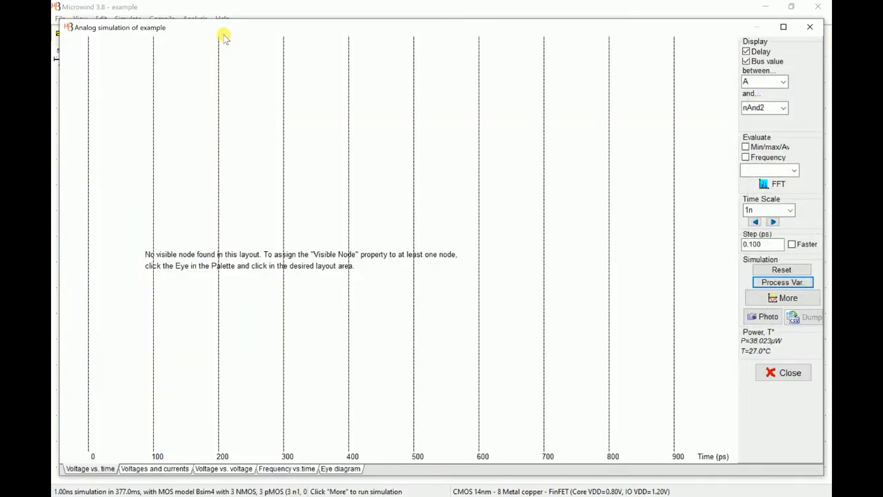
click(787, 373)
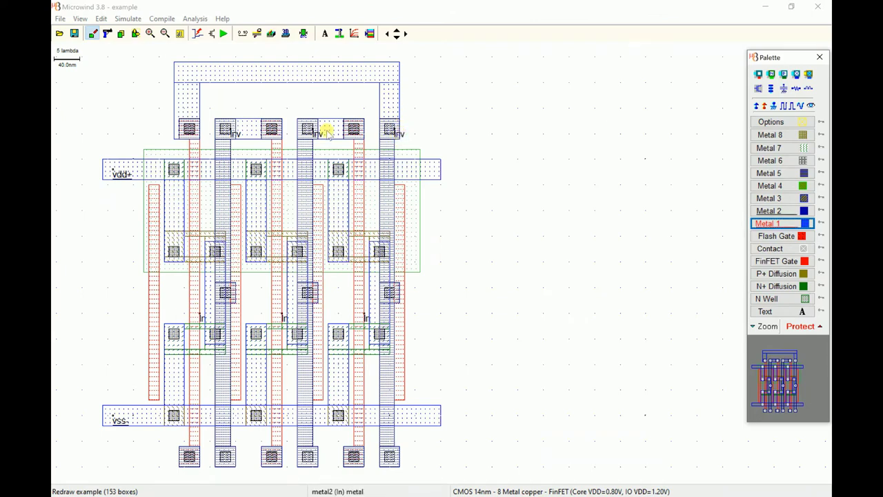
Set the Inv label to 'Visible in simu'
click(401, 134)
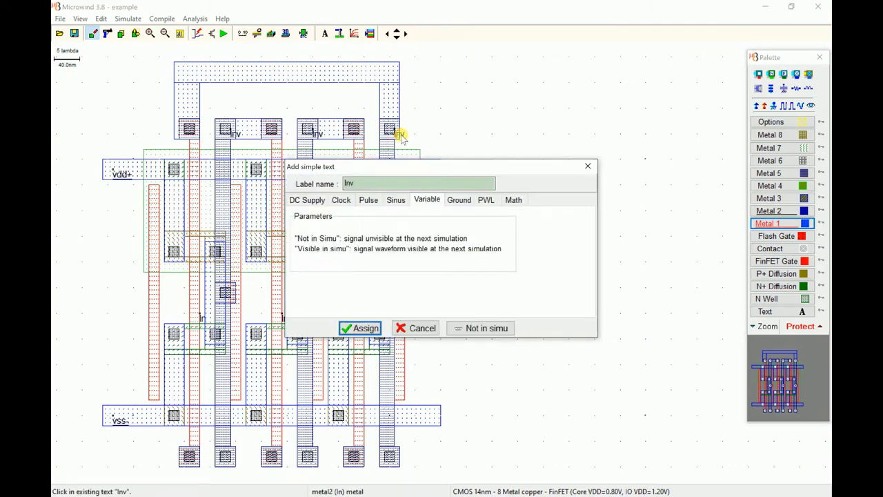
click(471, 328)
click(368, 328)
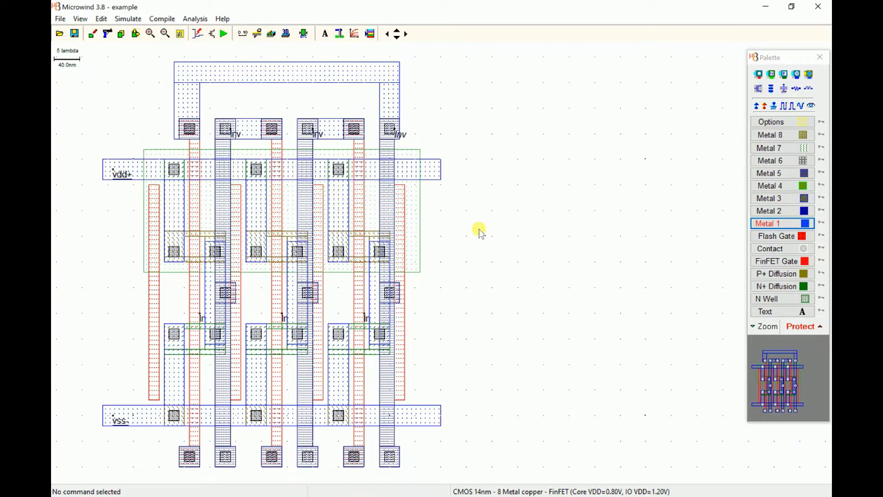
Simulate the ring, extend it twice, and plot frequency versus time on a 50 GHz scale
click(225, 34)
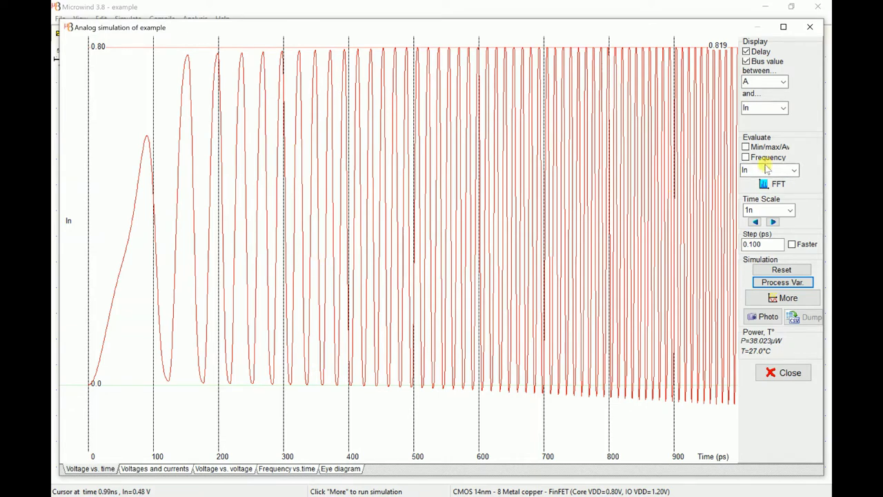
click(772, 298)
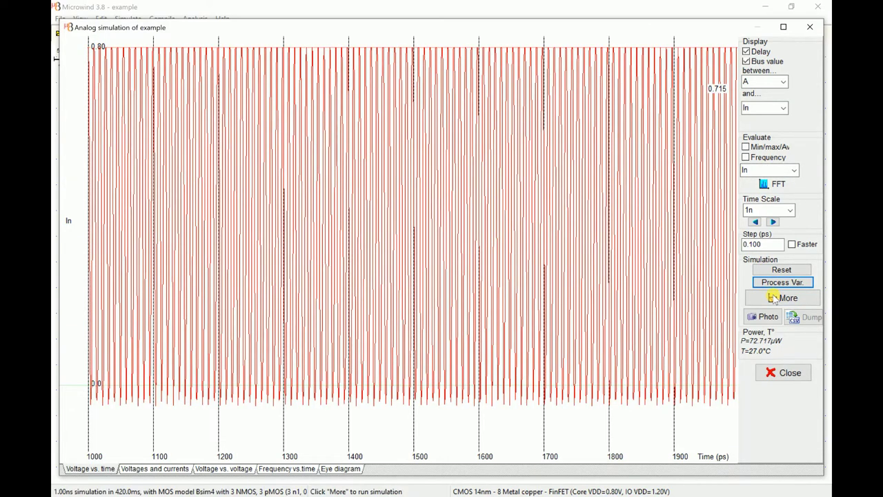
click(773, 298)
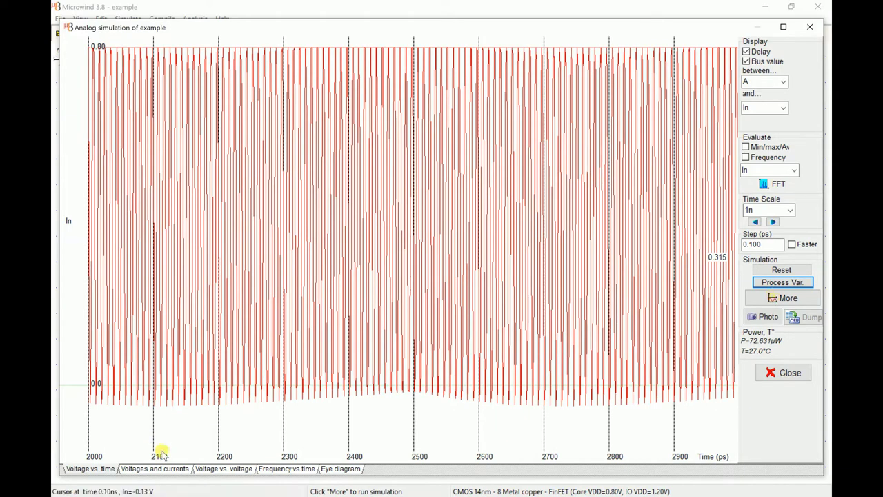
click(286, 468)
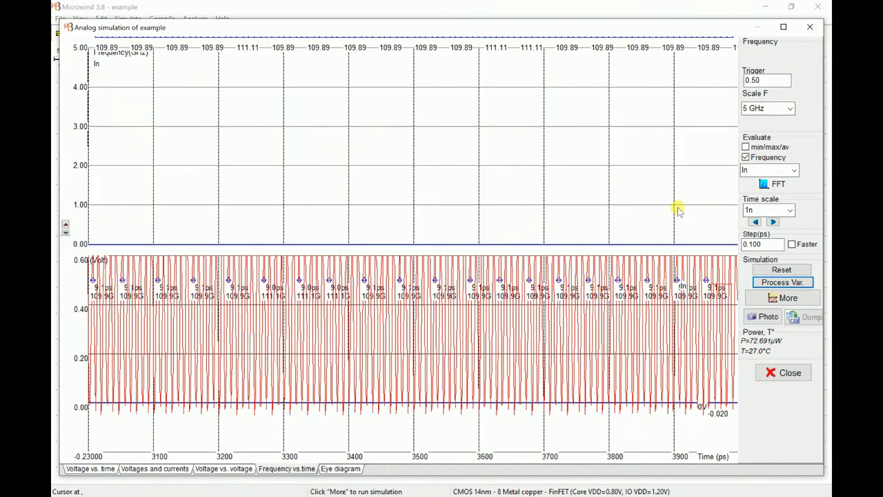
click(780, 272)
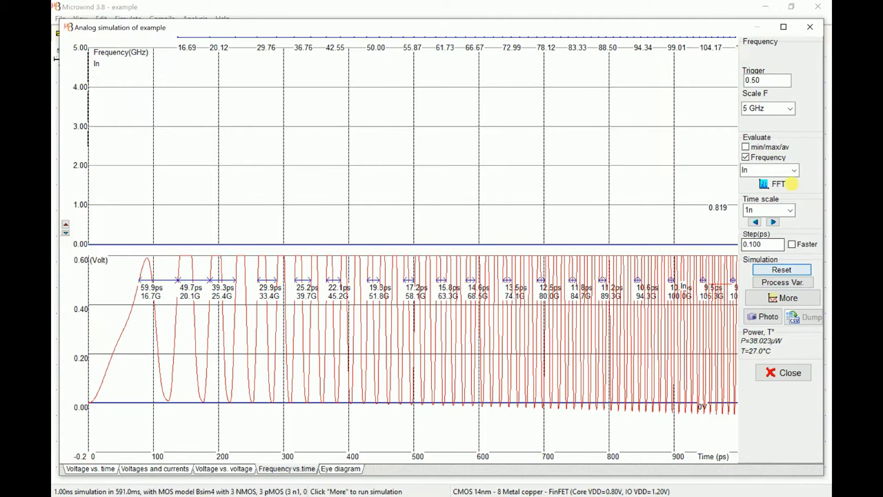
click(791, 109)
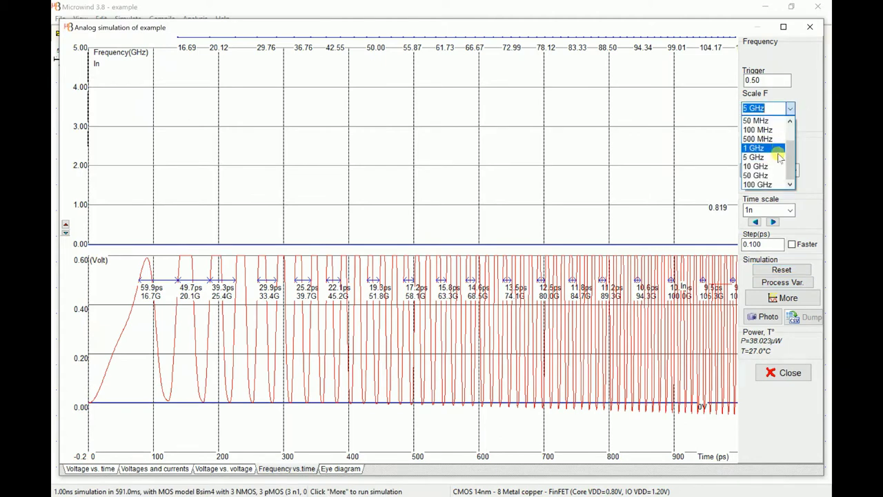
click(774, 176)
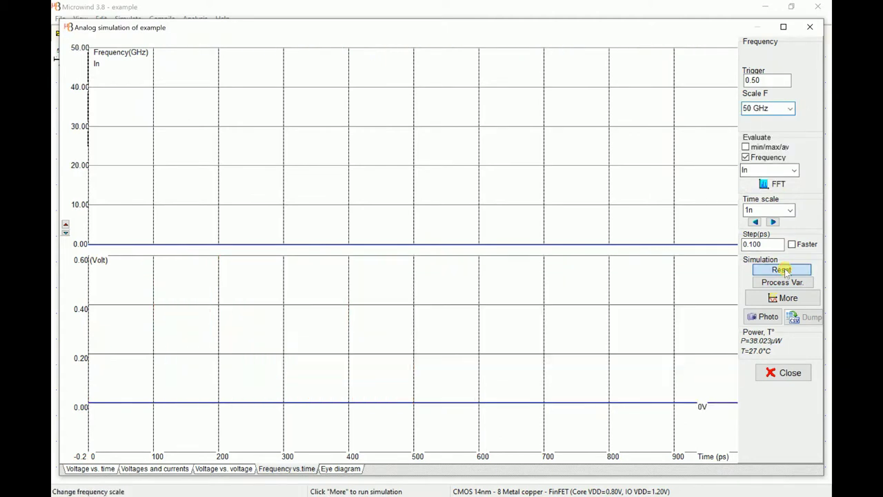
click(781, 270)
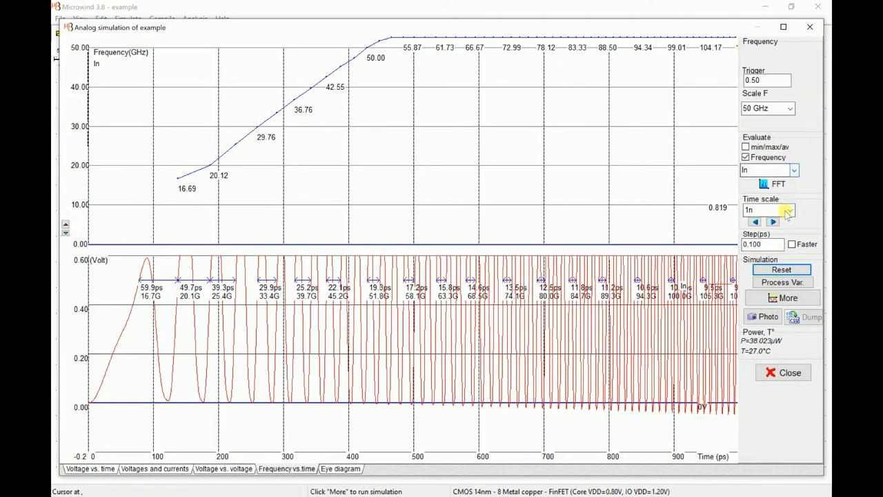
Rerun with a 100 GHz frequency scale up to 2900 ps, then with 120 GHz
click(790, 108)
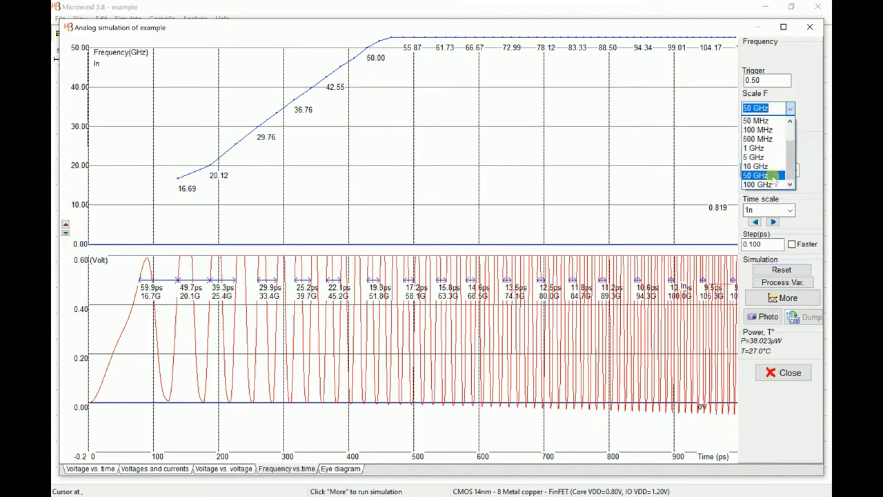
click(758, 184)
click(780, 270)
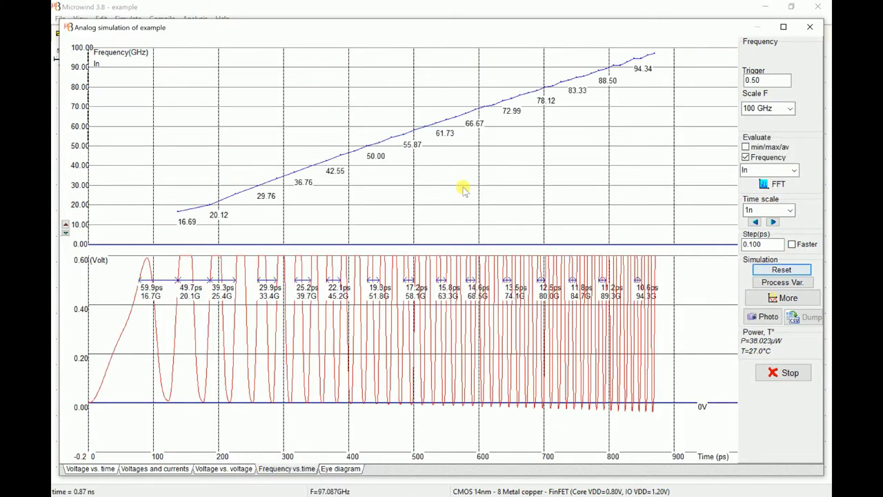
click(788, 298)
click(789, 298)
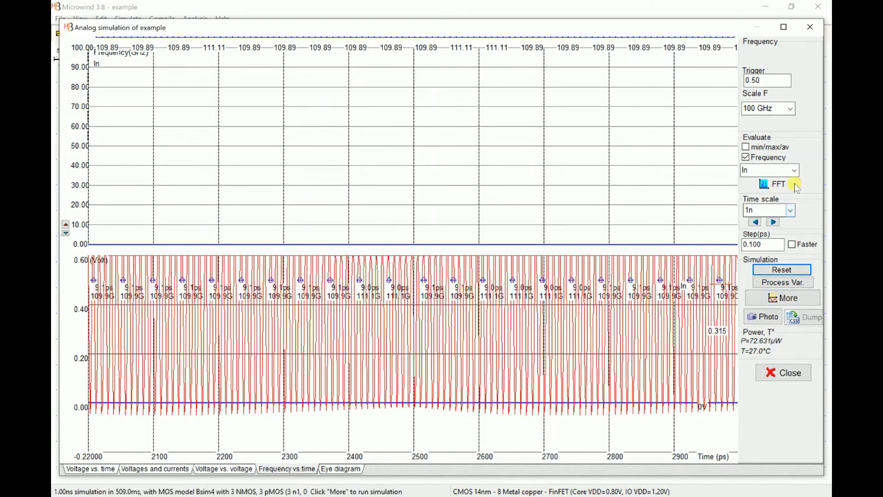
click(791, 109)
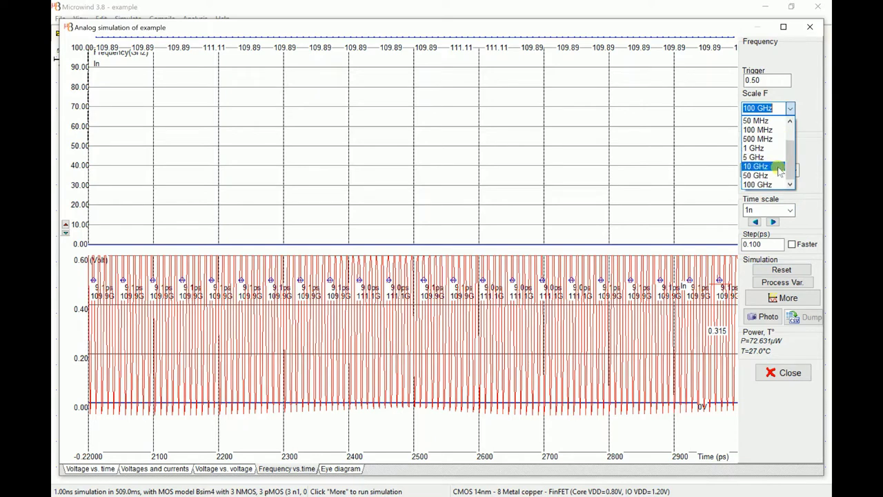
click(756, 112)
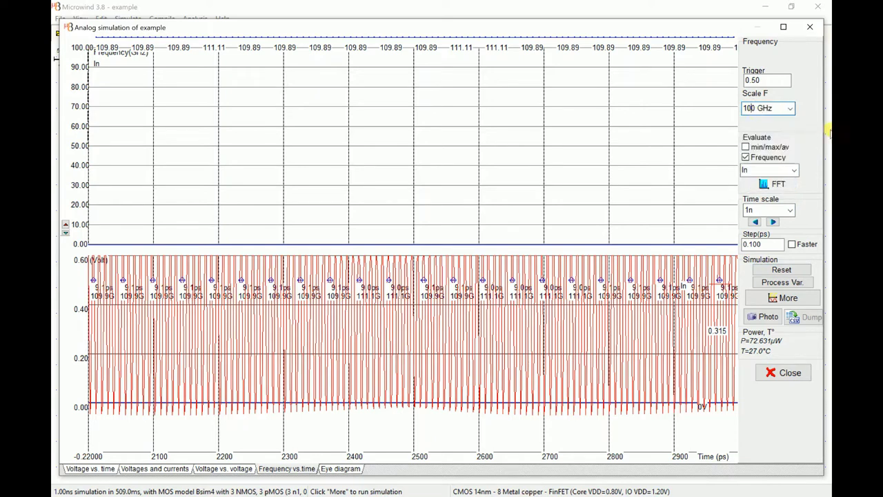
key(BackSpace)
click(793, 269)
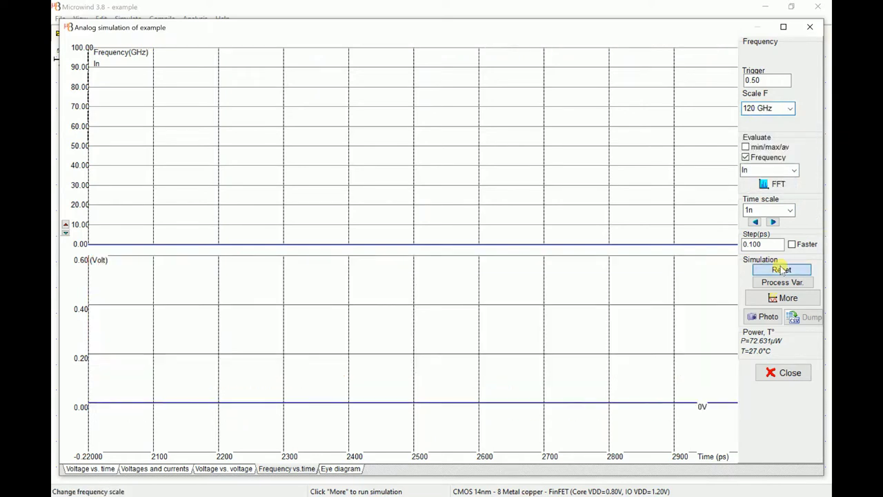
Rerun on a 150 GHz scale, rescale the voltage axis, and close the ~109.9 GHz results
click(784, 298)
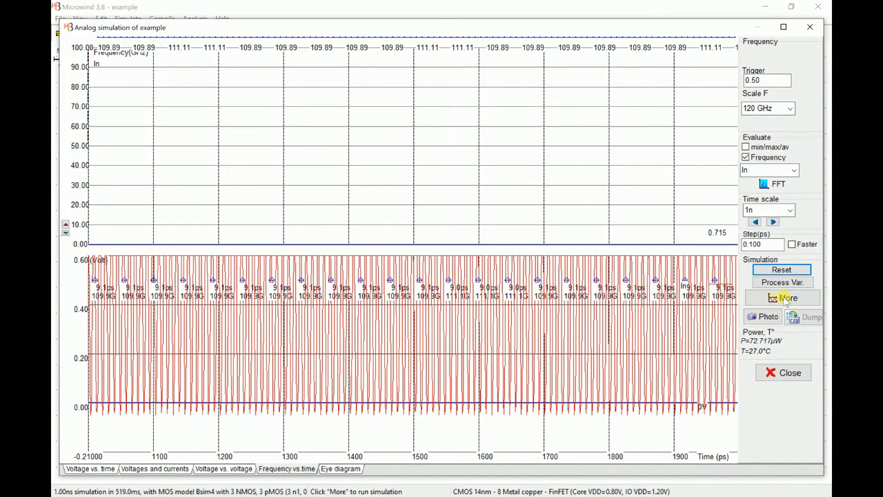
click(790, 108)
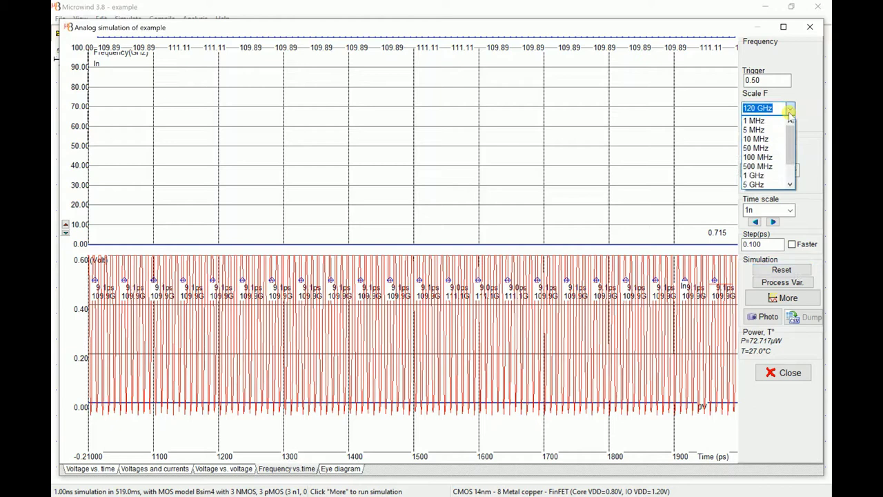
drag(791, 141, 790, 162)
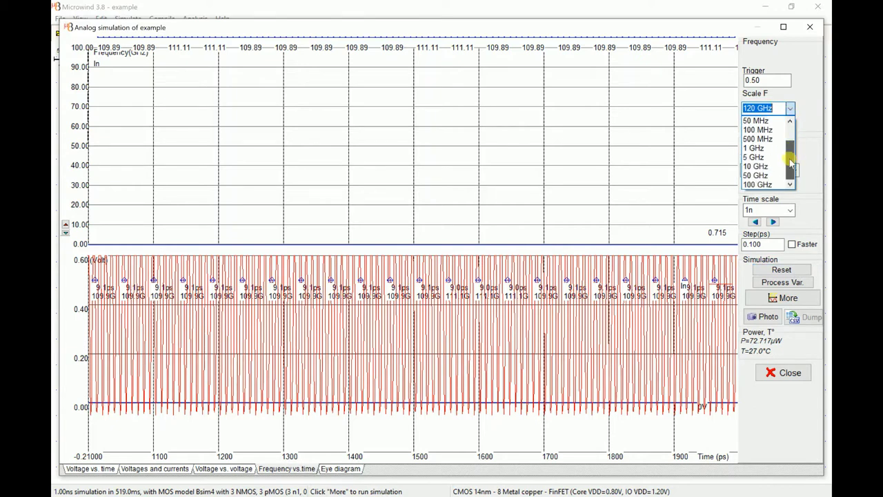
click(757, 110)
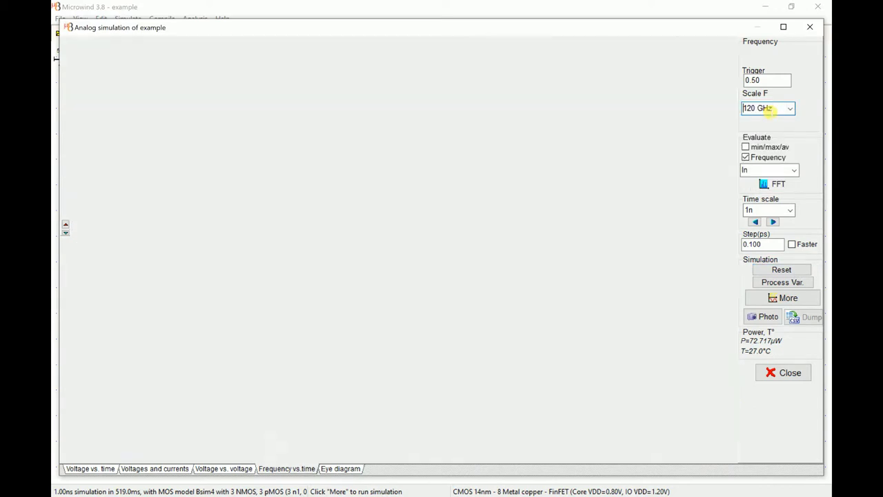
key(Delete)
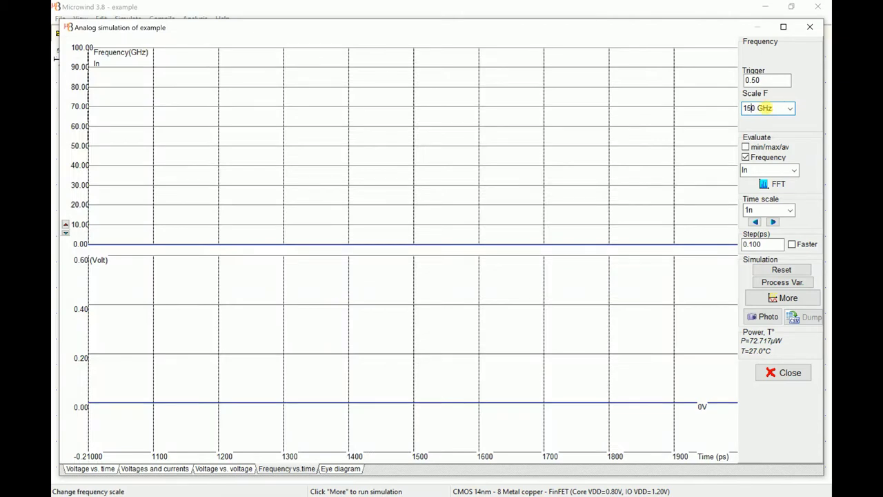
text(5)
click(781, 269)
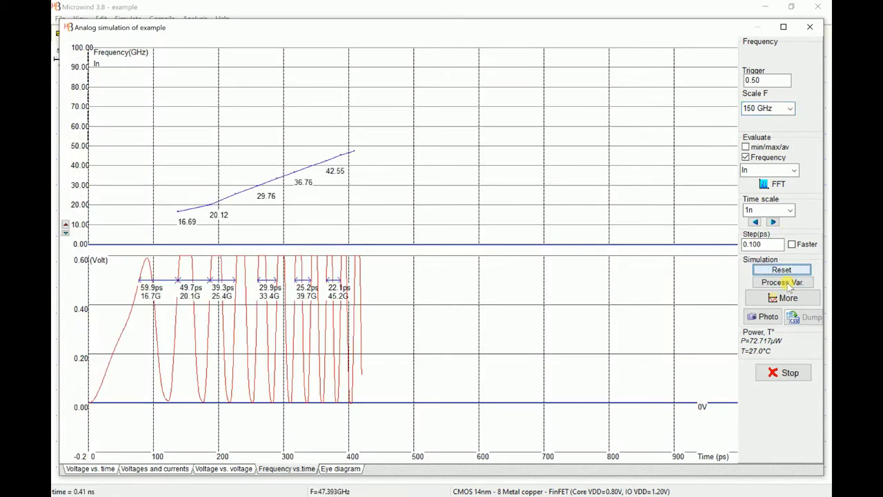
click(797, 299)
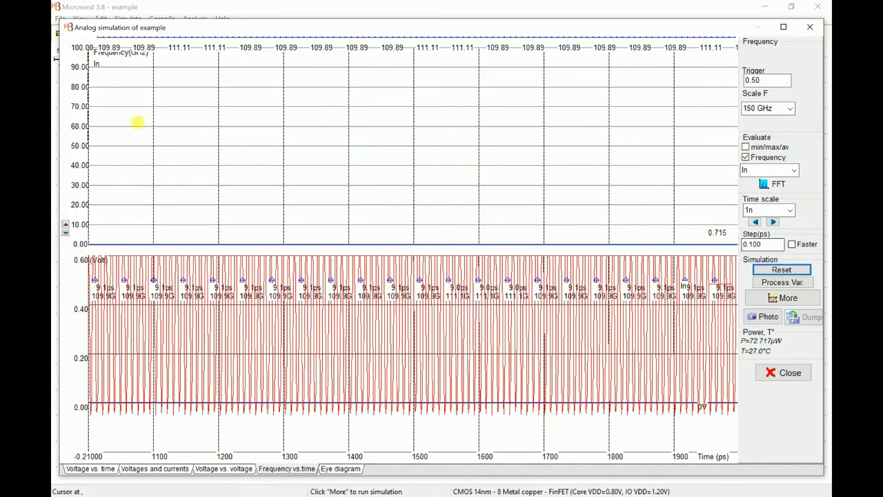
click(65, 226)
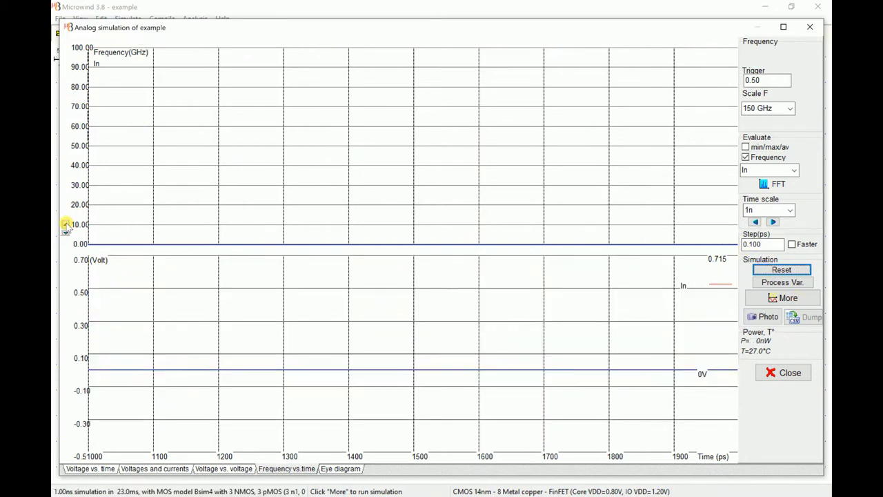
click(770, 298)
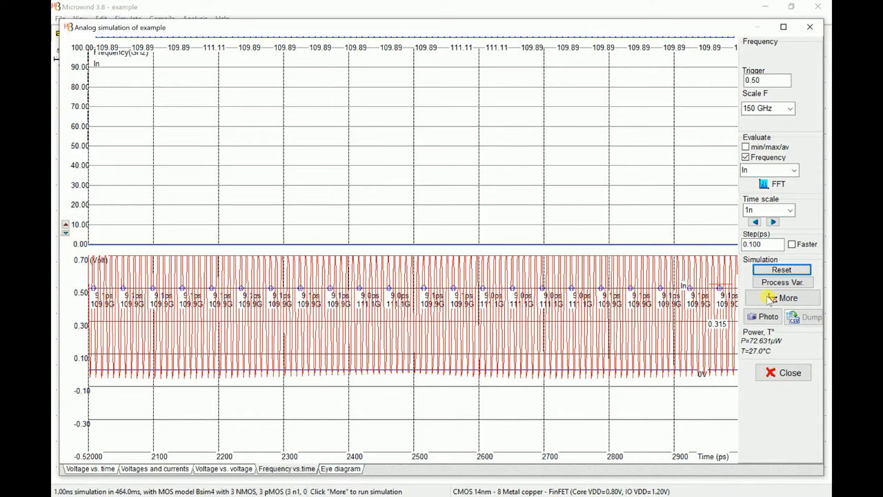
click(783, 373)
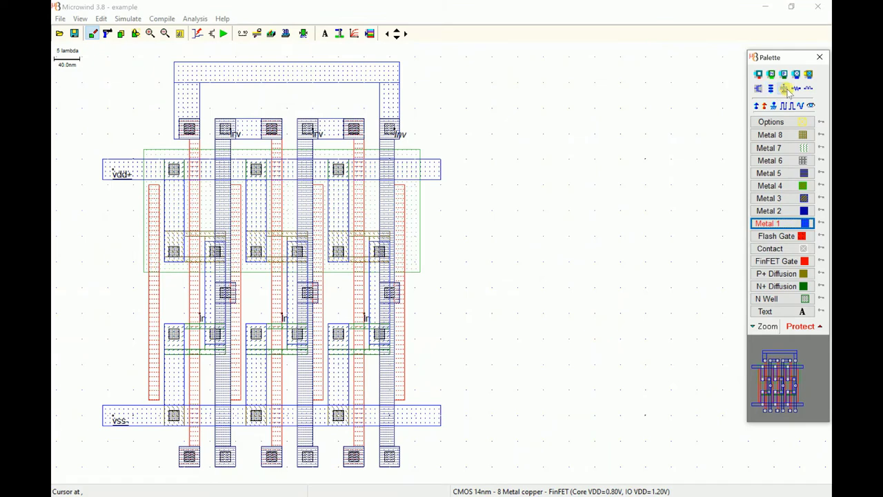
click(786, 89)
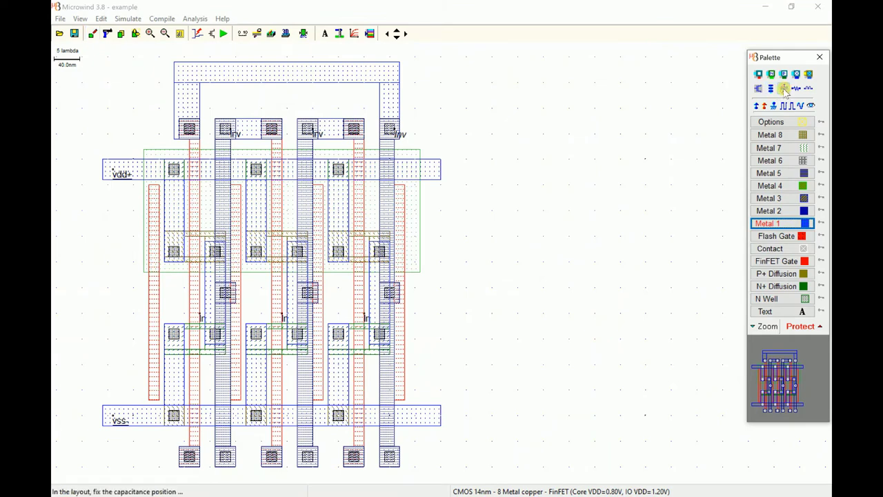
Load the top metal loop with a 0.001 pF capacitor and rerun the analog simulation
click(340, 77)
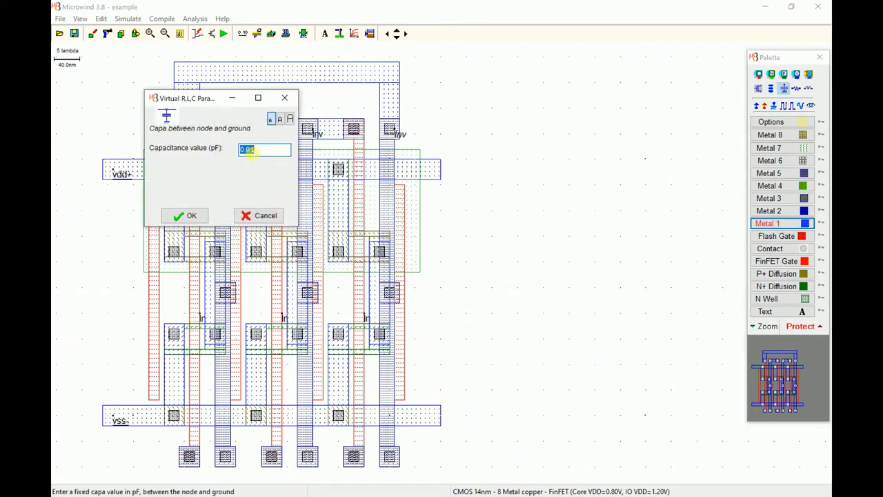
click(193, 216)
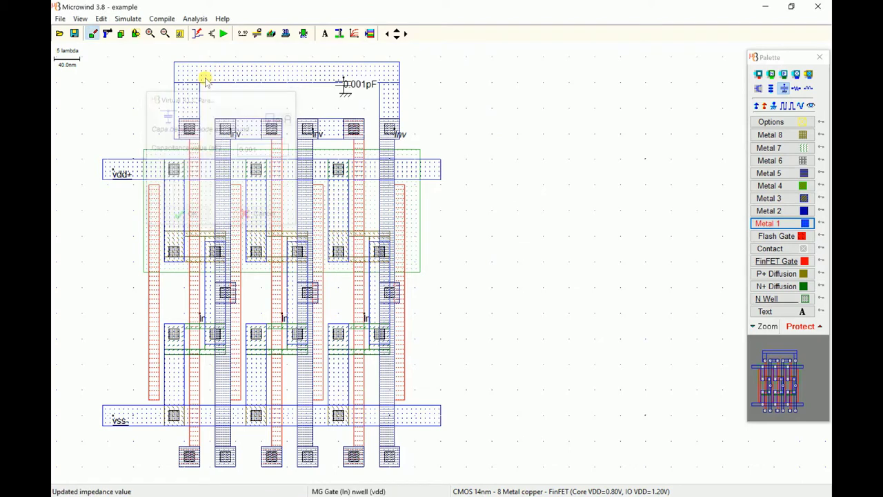
click(220, 34)
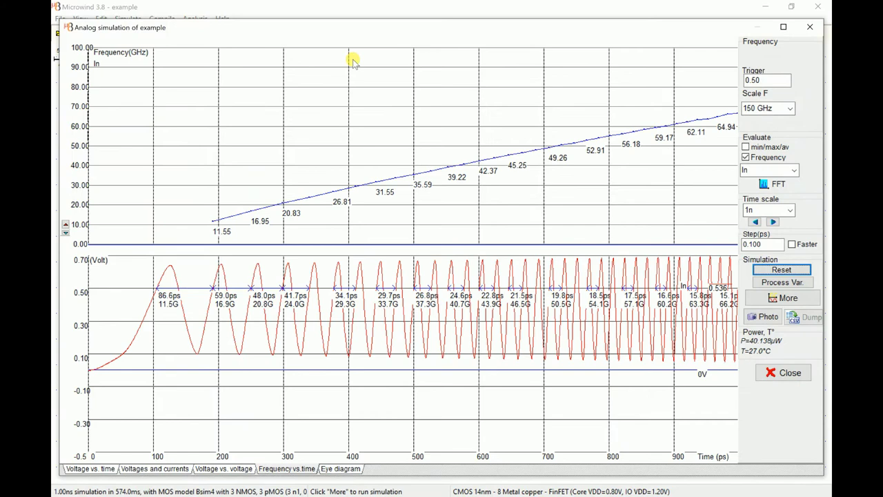
Rerun the simulation longer on a 100 GHz frequency scale until it settles near 67.11 GHz
click(758, 297)
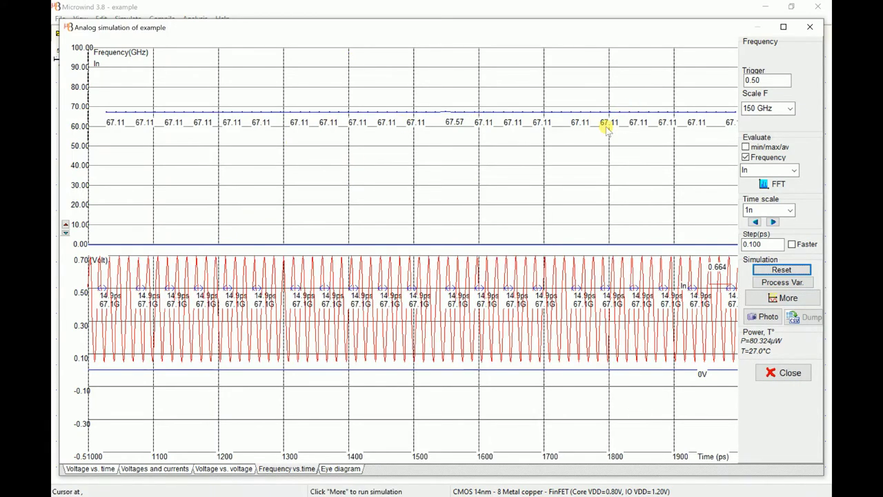
click(787, 108)
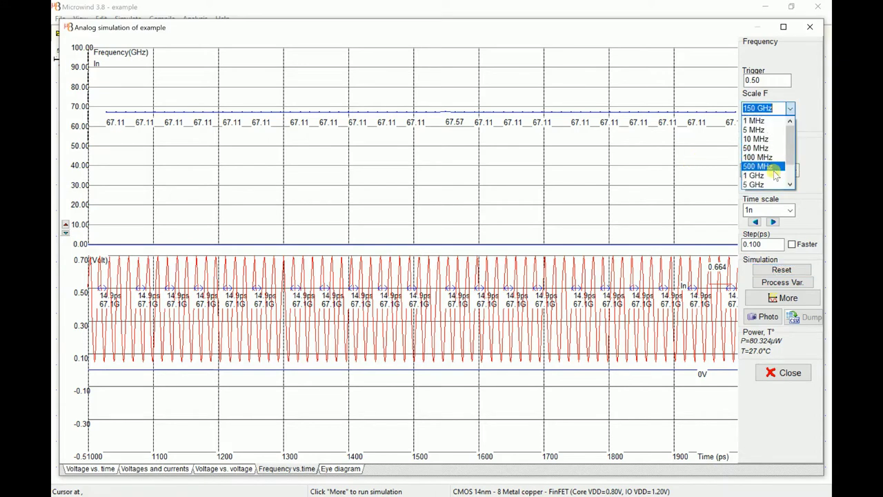
scroll(776, 175, down, 2)
click(776, 178)
click(777, 266)
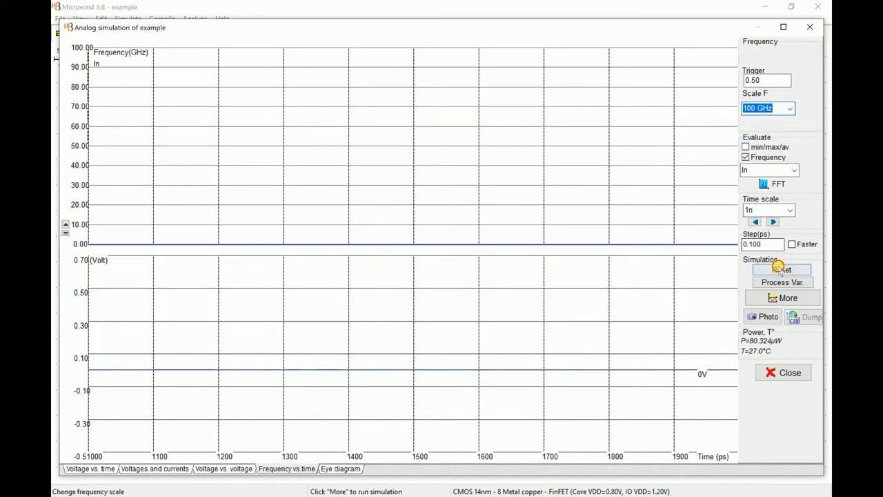
click(769, 297)
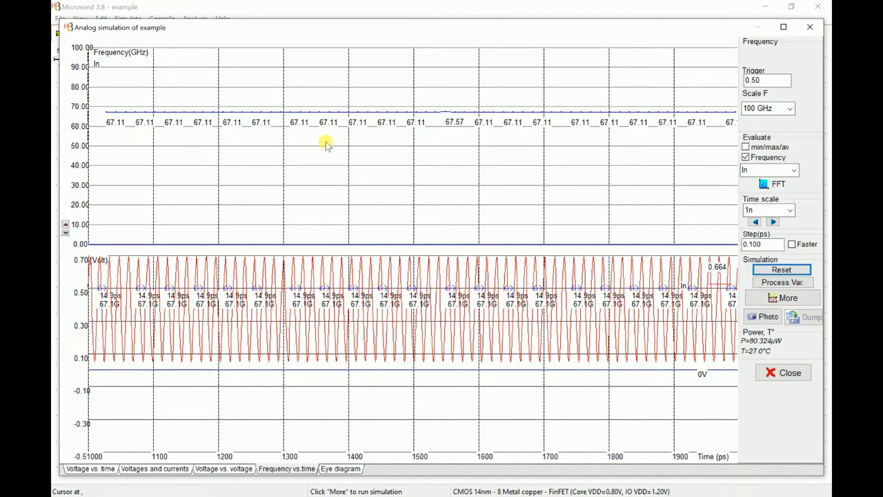
click(96, 467)
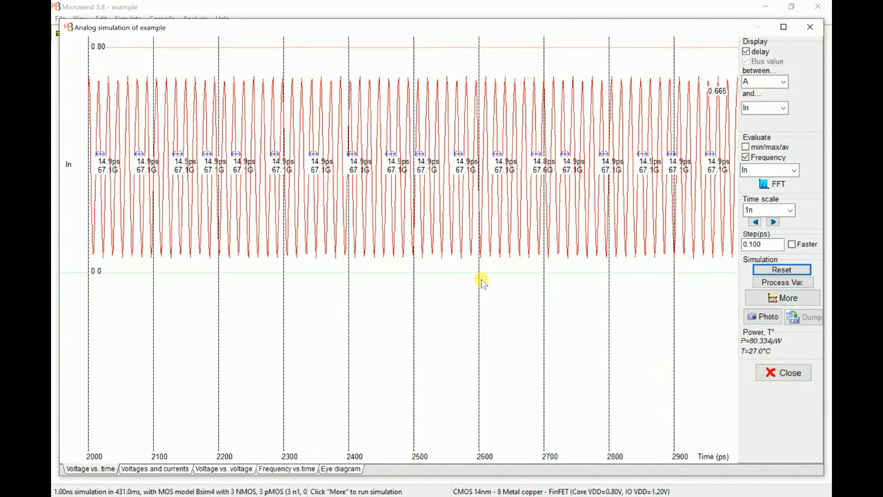
key(Escape)
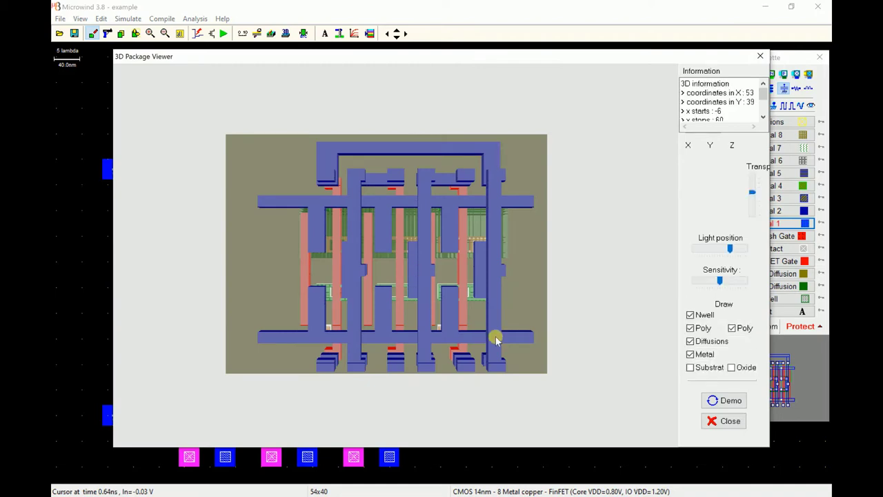
Hide the metal layers in the 3D view, then rotate and zoom to inspect gates and diffusions
drag(531, 315, 485, 292)
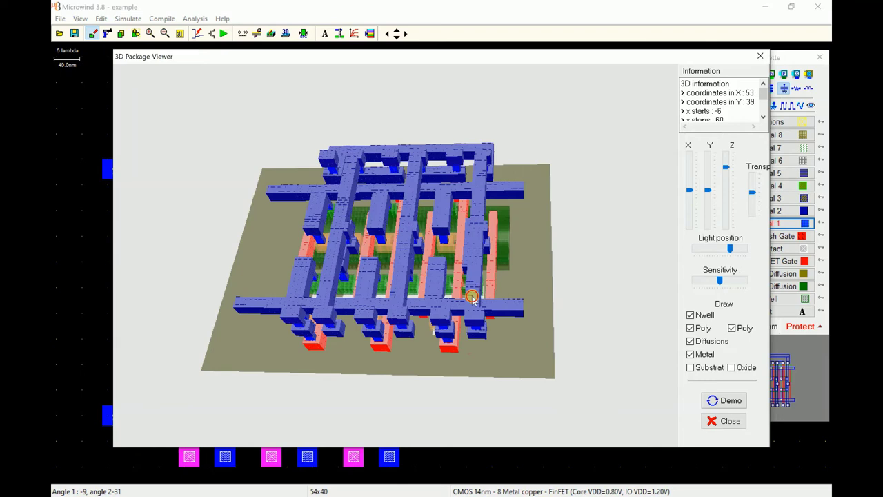
drag(472, 297, 643, 257)
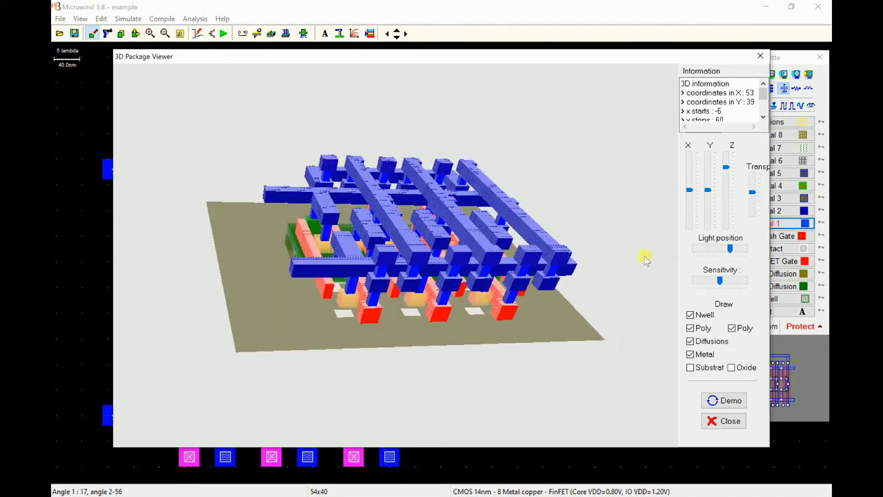
click(691, 354)
drag(503, 290, 497, 315)
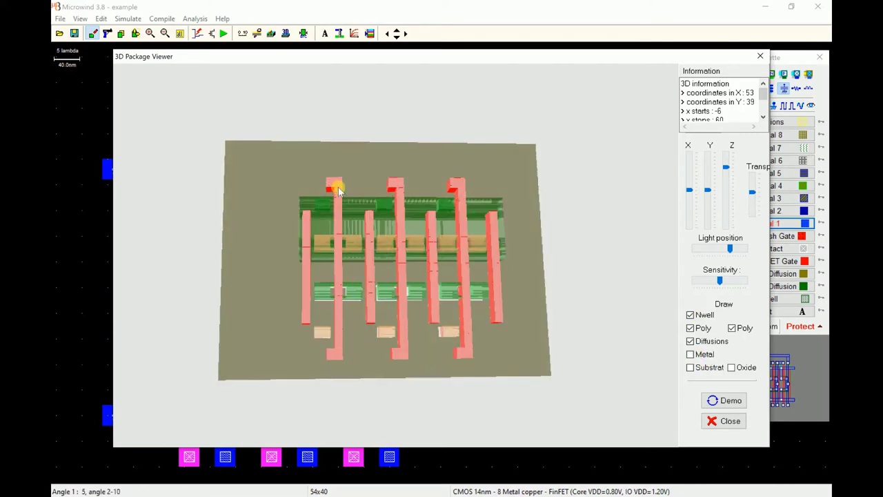
drag(726, 167, 725, 160)
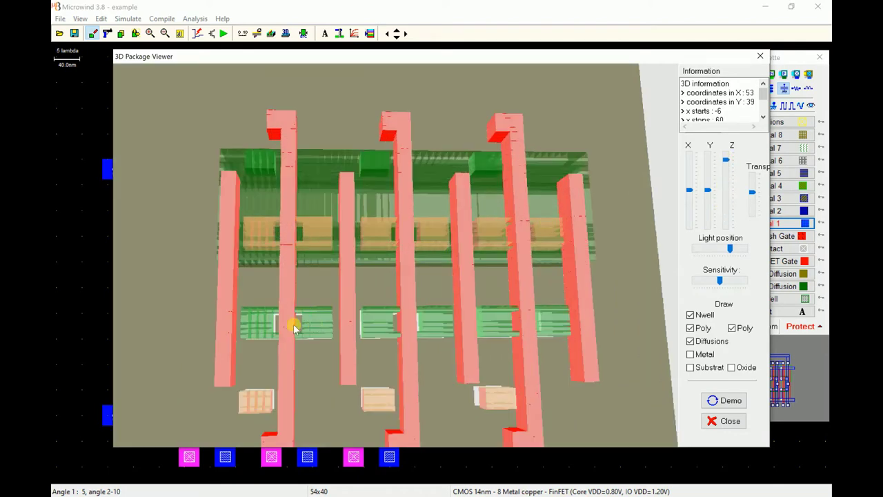
drag(292, 321, 310, 314)
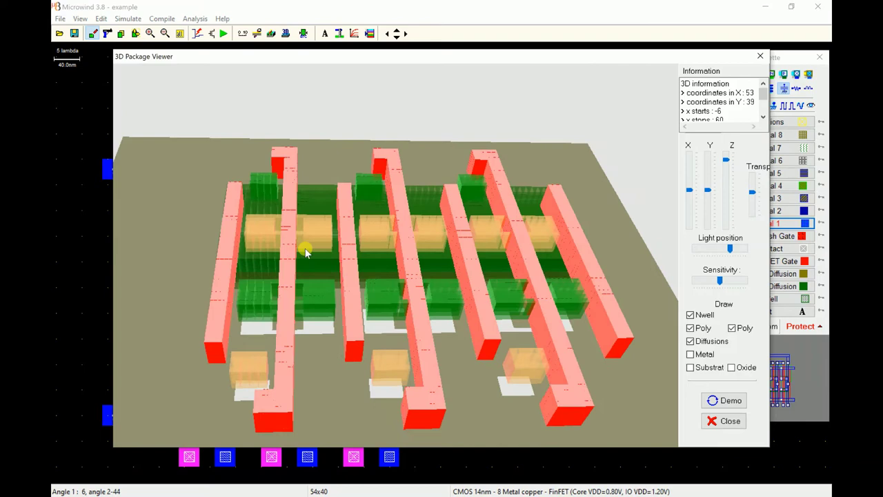
drag(400, 305, 409, 326)
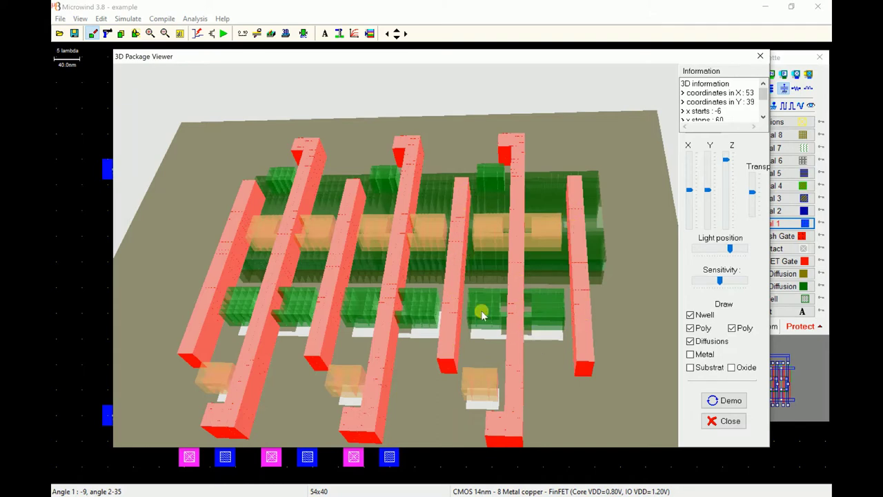
mouse_move(299, 286)
mouse_down()
mouse_move(315, 272)
mouse_move(309, 278)
mouse_up()
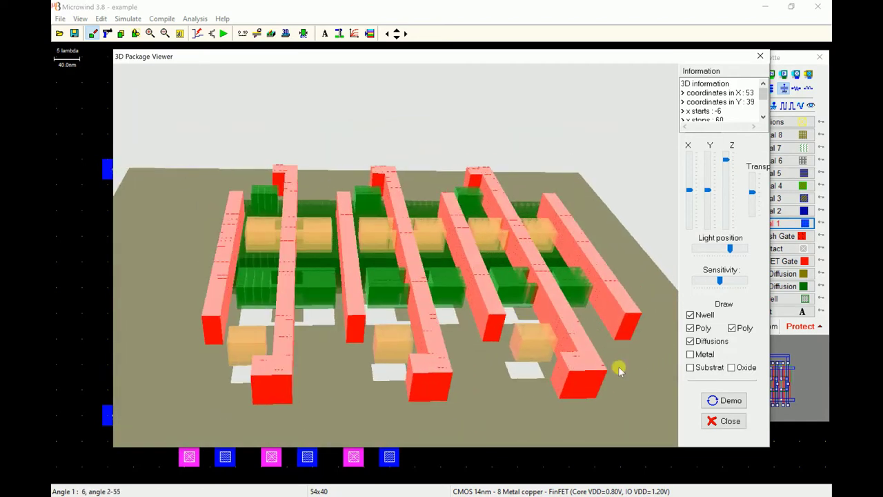
click(725, 422)
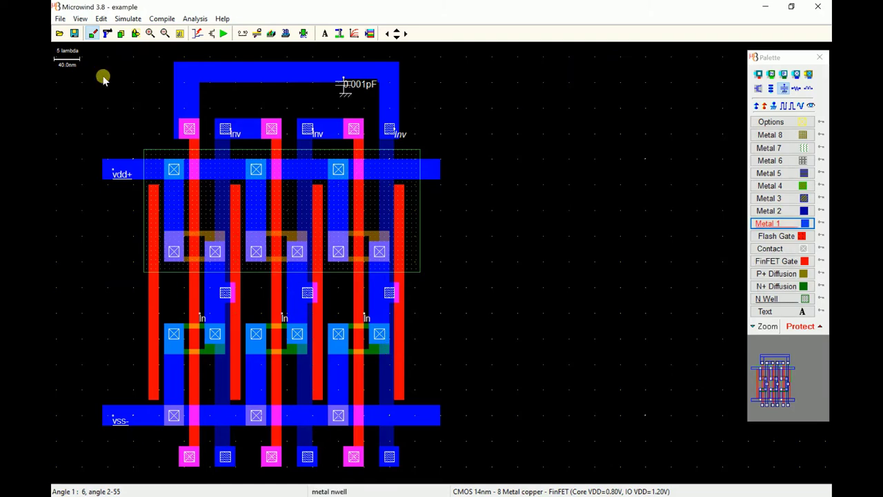
Start a new empty layout, discarding the ring oscillator without saving
click(60, 19)
click(69, 31)
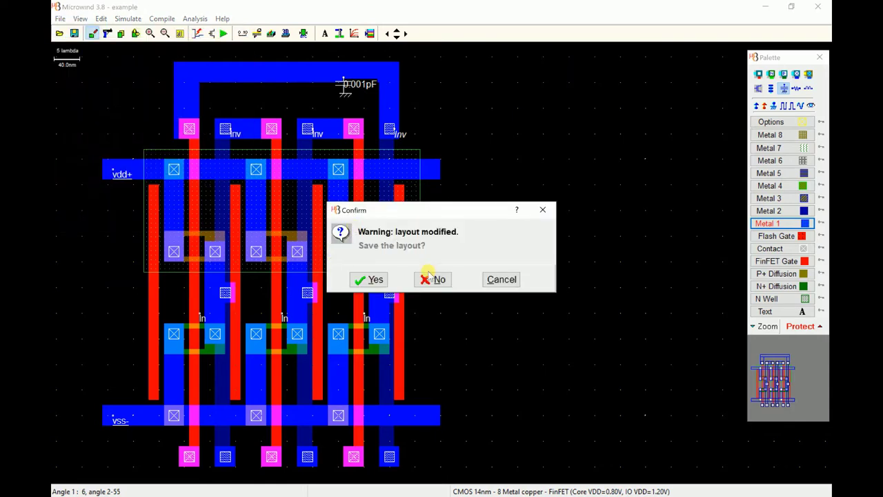
click(432, 280)
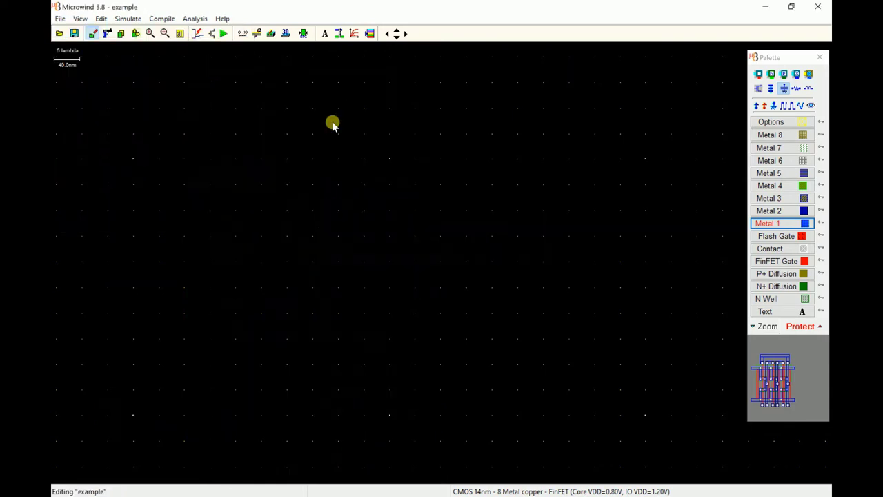
Begin Compile Verilog File, then cancel the file selection
click(165, 19)
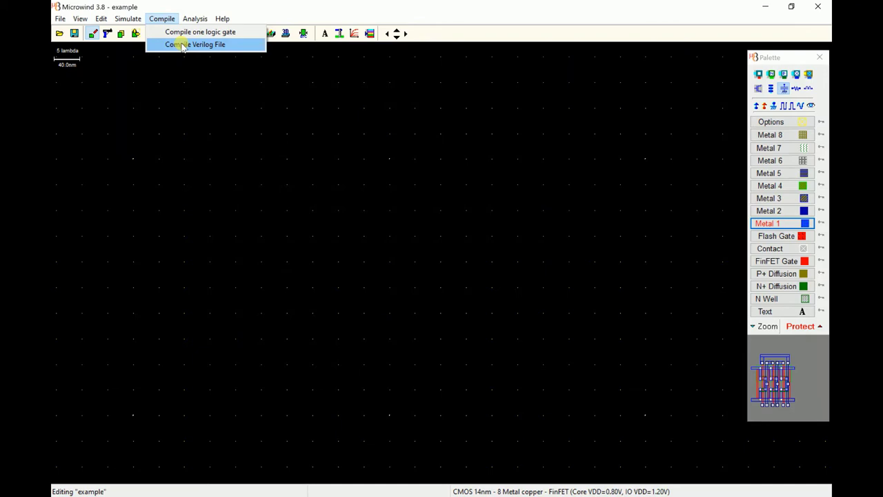
click(183, 45)
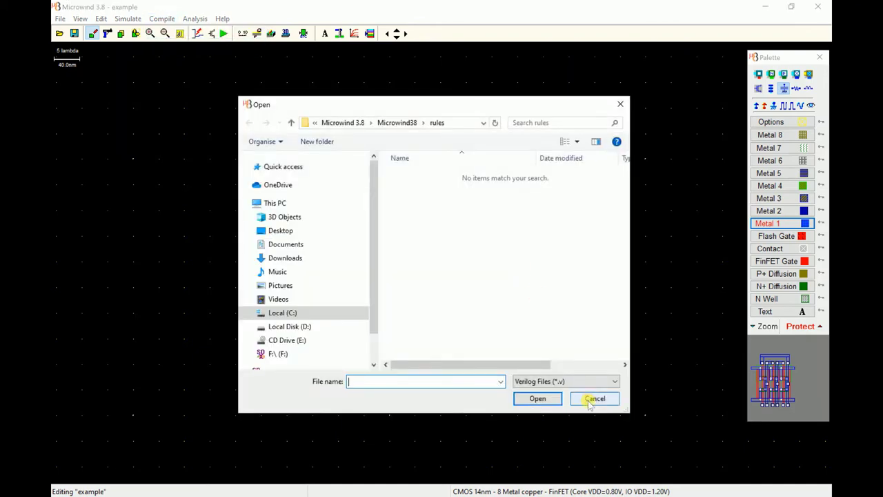
click(590, 400)
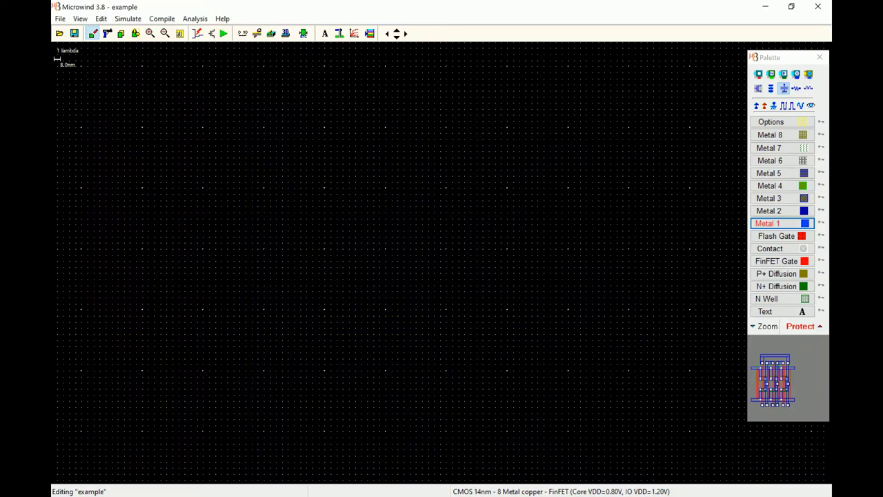
Minimize Microwind and launch DSCH 3.8 from its desktop shortcut
click(764, 6)
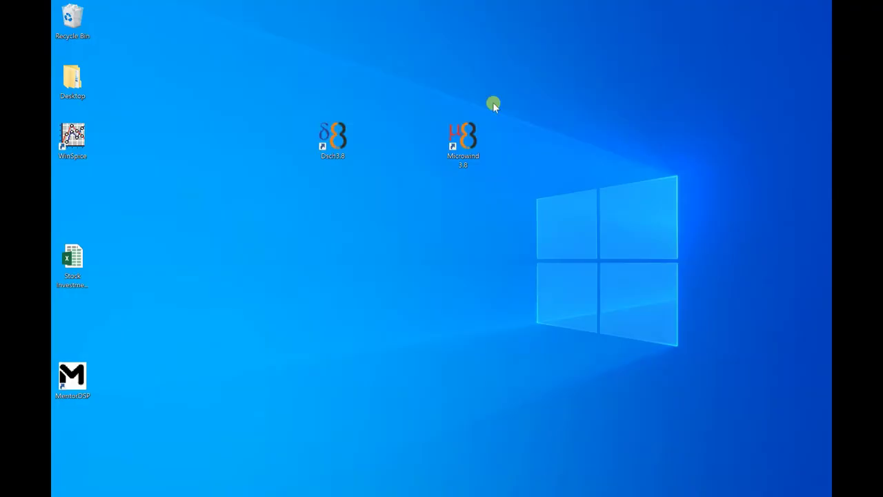
double_click(328, 138)
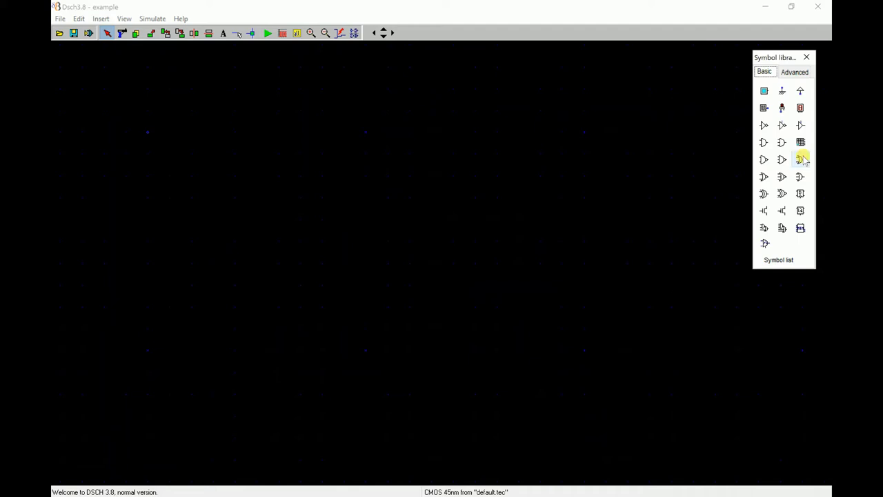
Place three inverters in a horizontal chain on the canvas
click(763, 127)
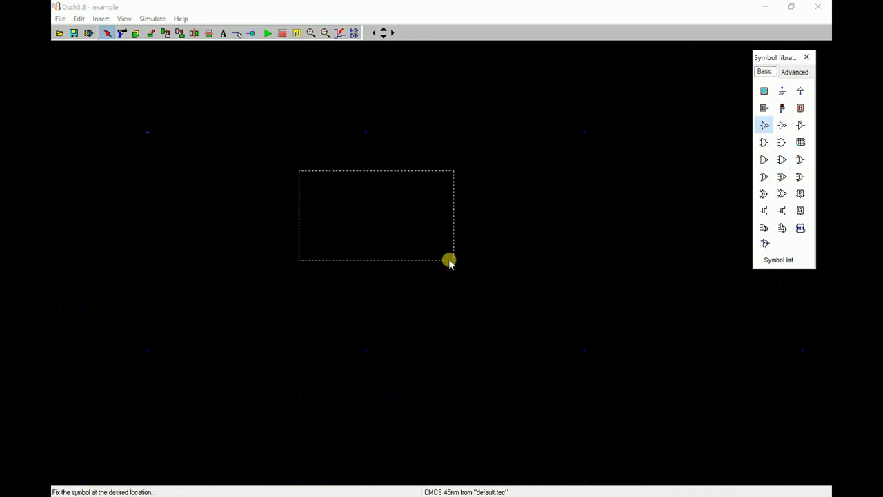
click(452, 261)
click(763, 125)
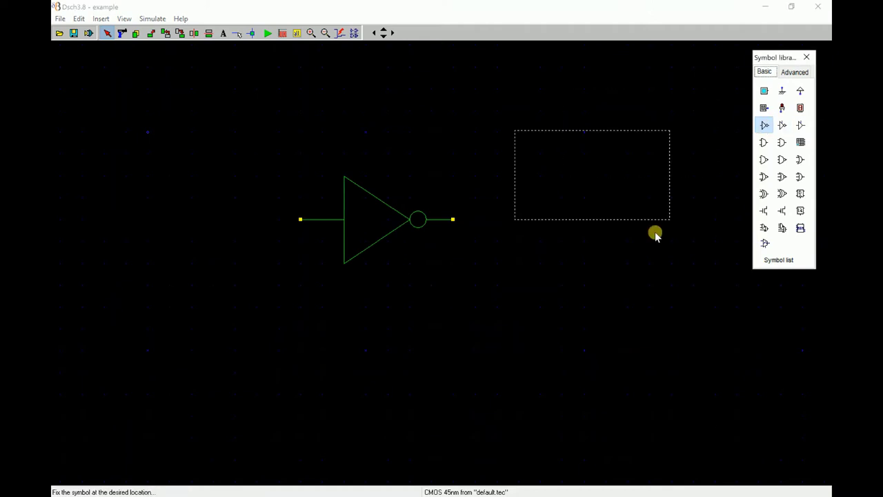
click(610, 261)
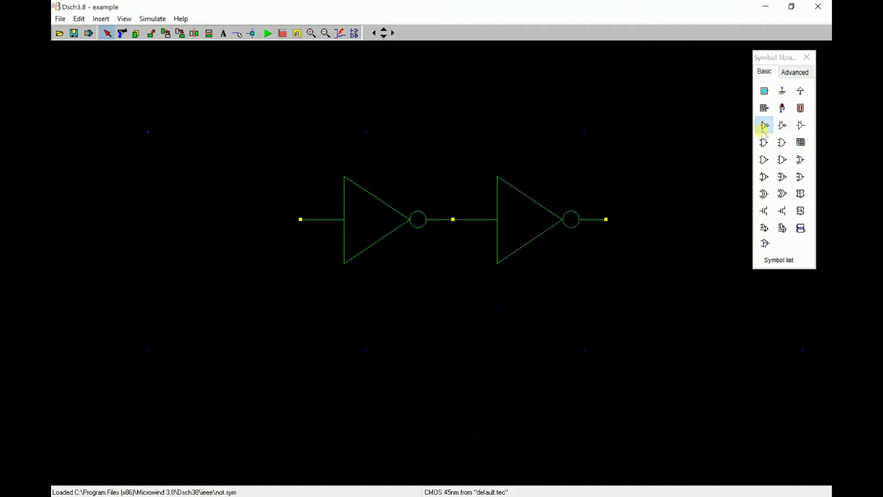
click(765, 126)
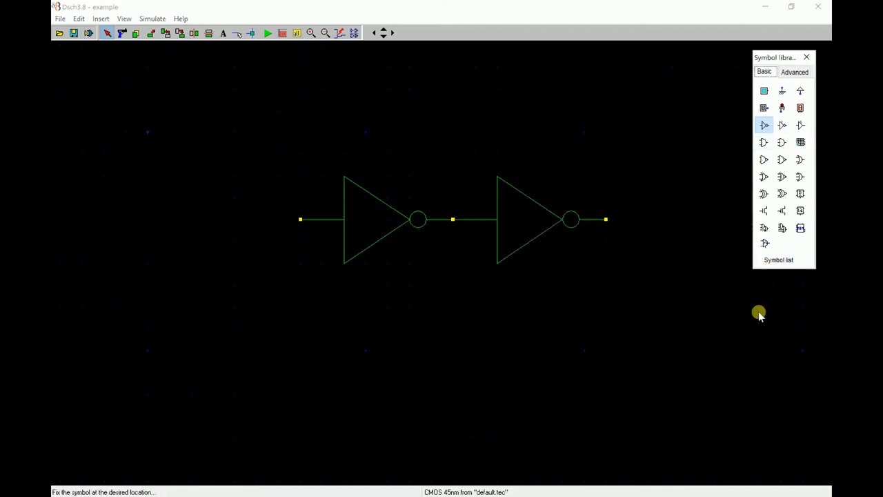
click(780, 307)
drag(688, 258, 673, 206)
Add an AND gate in front of the inverter chain
click(311, 33)
click(311, 33)
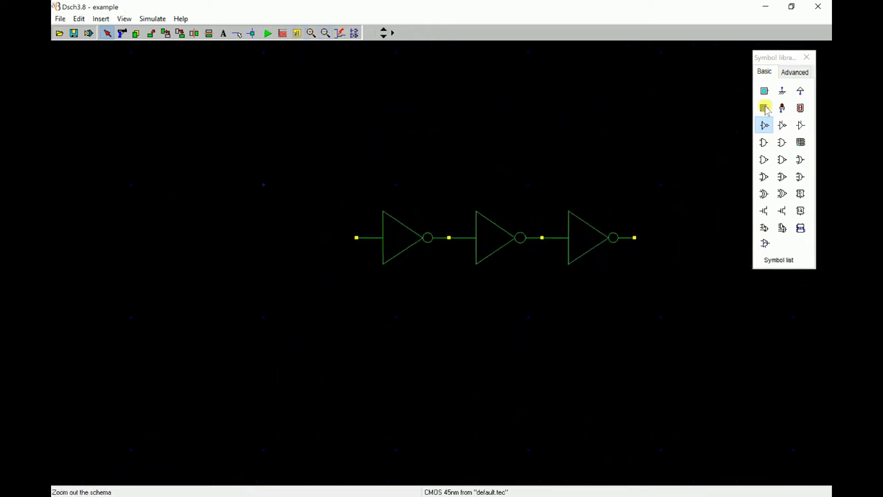
click(763, 142)
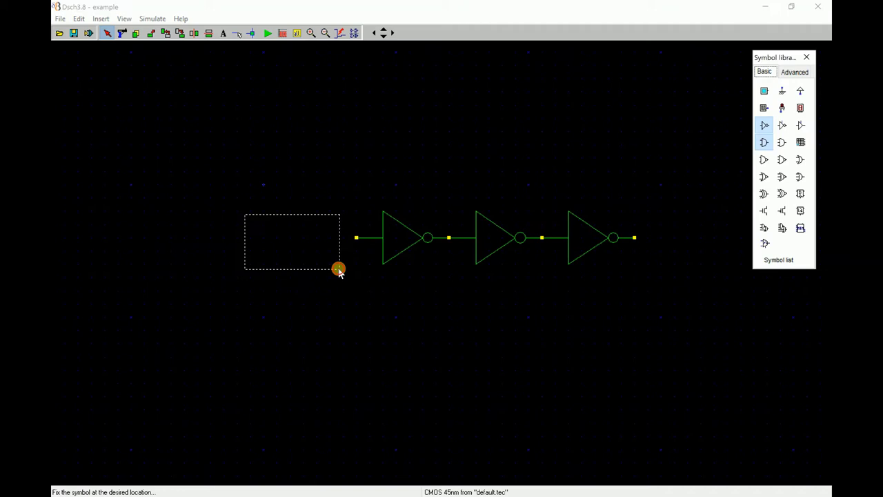
click(334, 267)
click(309, 252)
drag(310, 253, 323, 252)
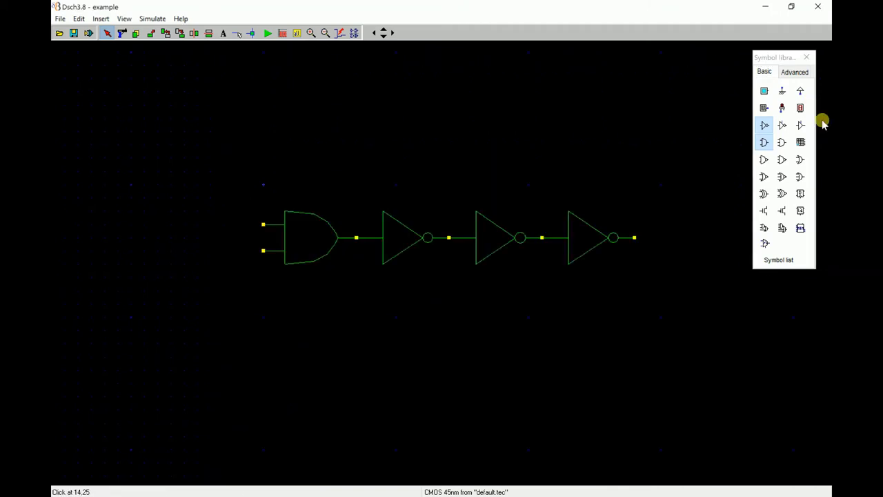
Add an out1 light at the chain output and an in1 button wired to the AND gate
click(781, 108)
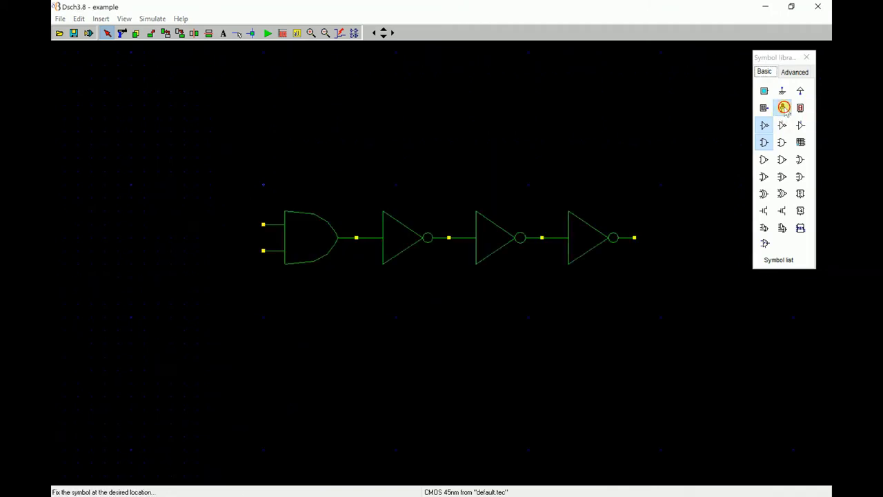
click(646, 225)
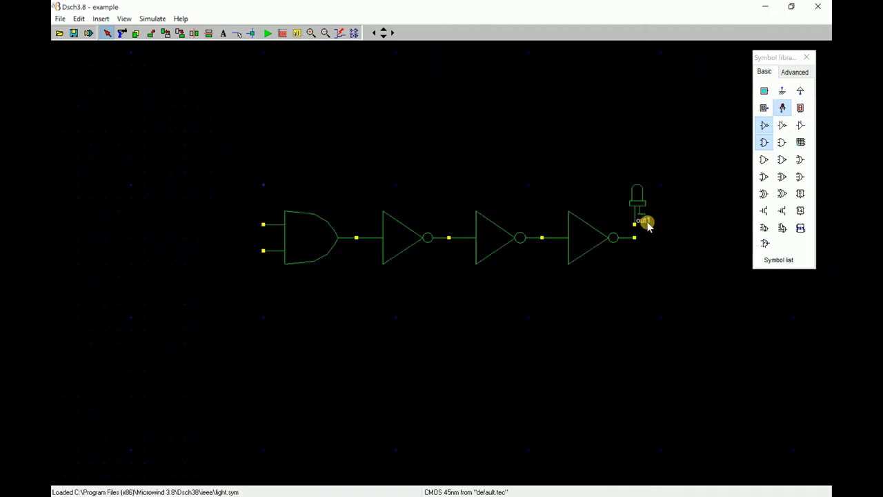
click(764, 90)
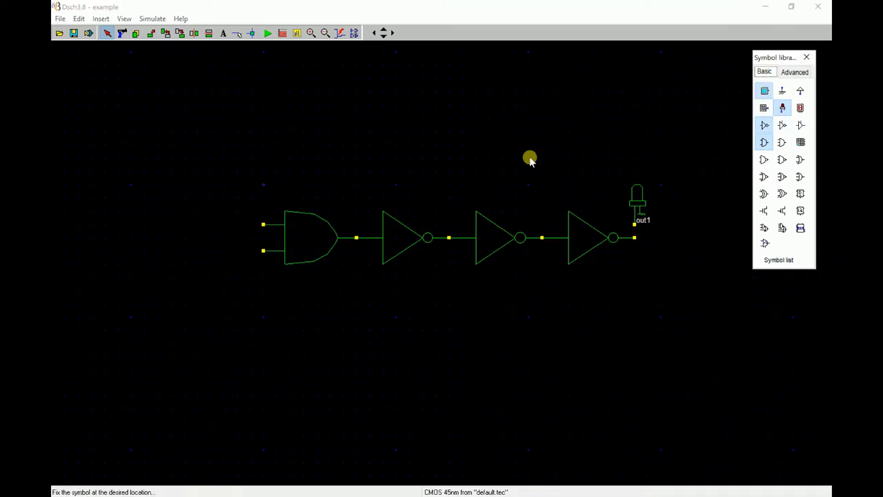
click(246, 234)
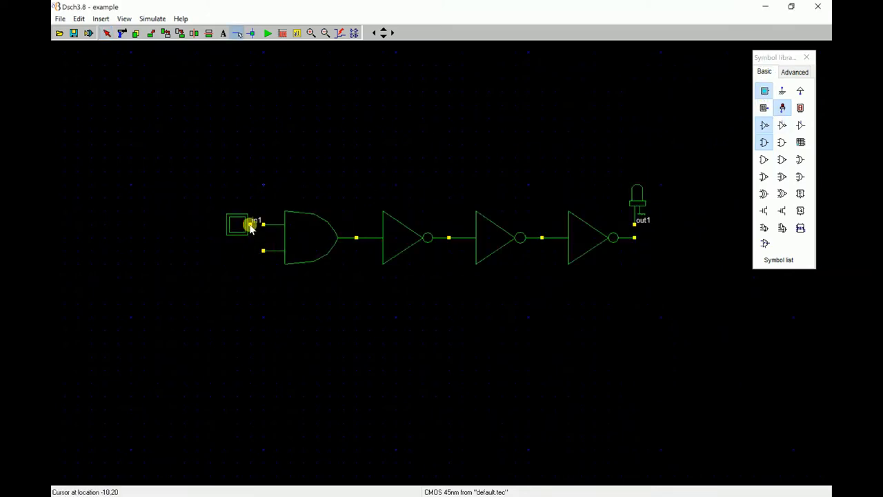
click(258, 224)
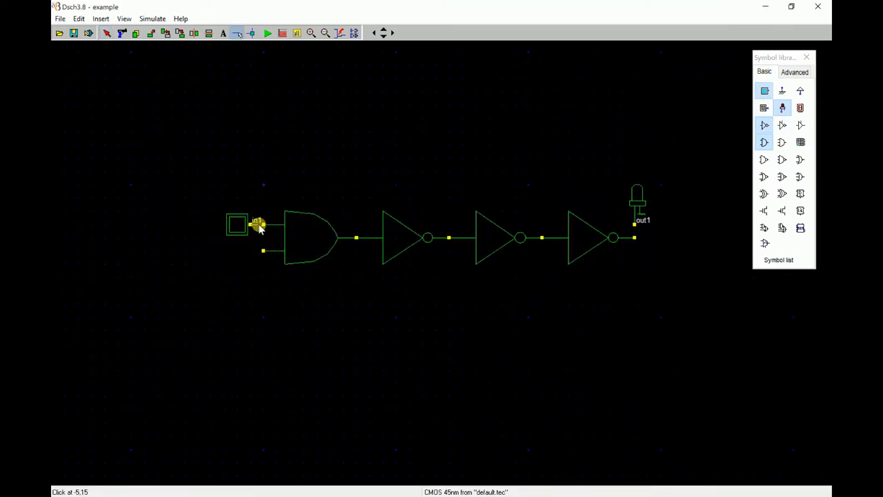
Draw the feedback wire from out1 to the AND gate's lower input and fit the schematic in view
click(635, 237)
click(635, 281)
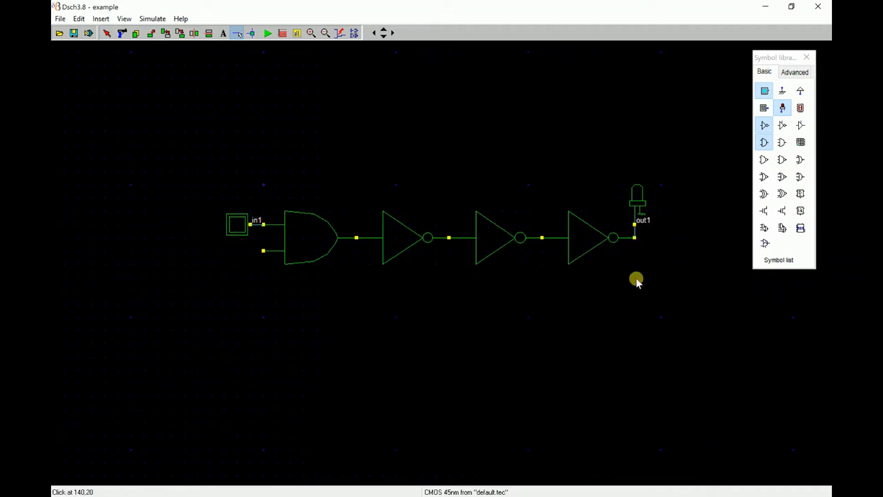
click(263, 277)
click(263, 252)
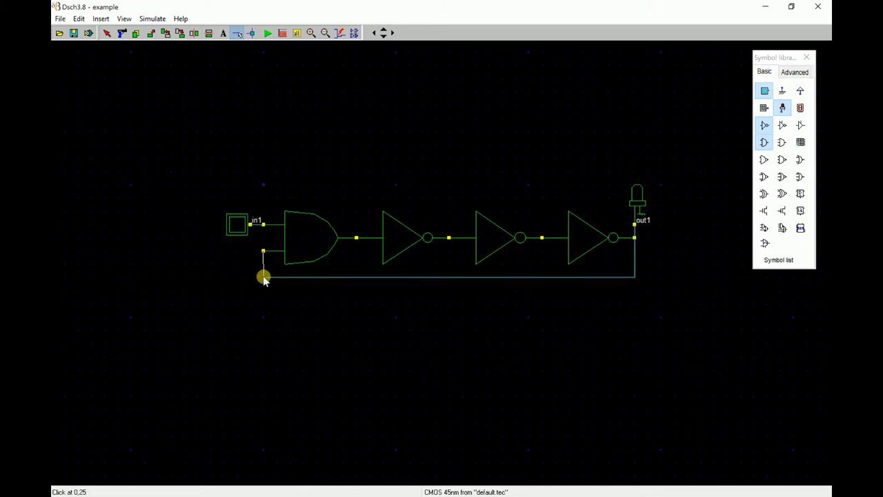
click(264, 278)
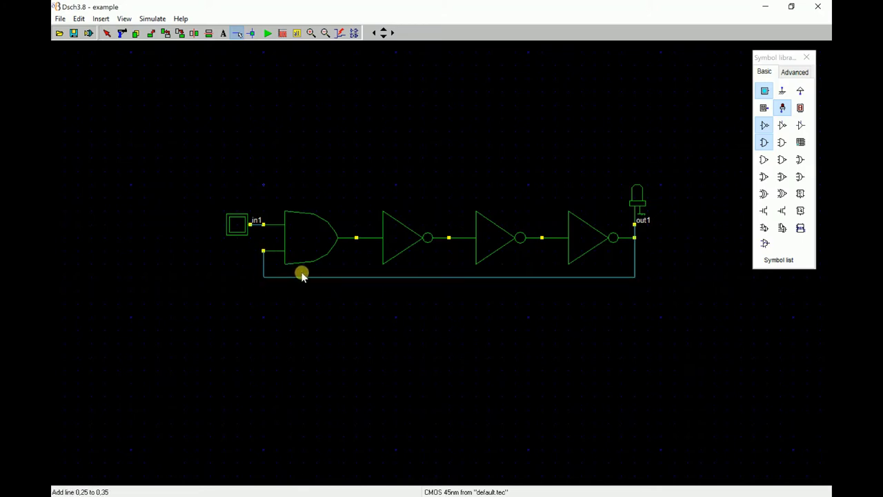
click(298, 35)
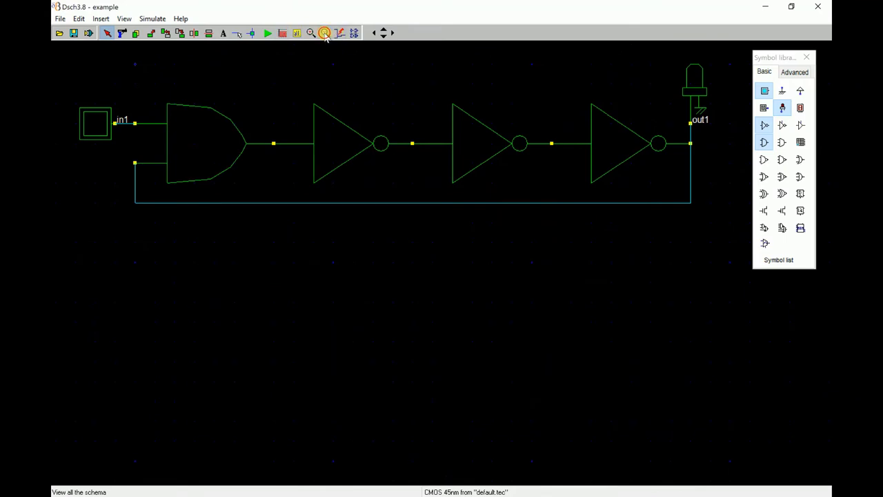
click(325, 33)
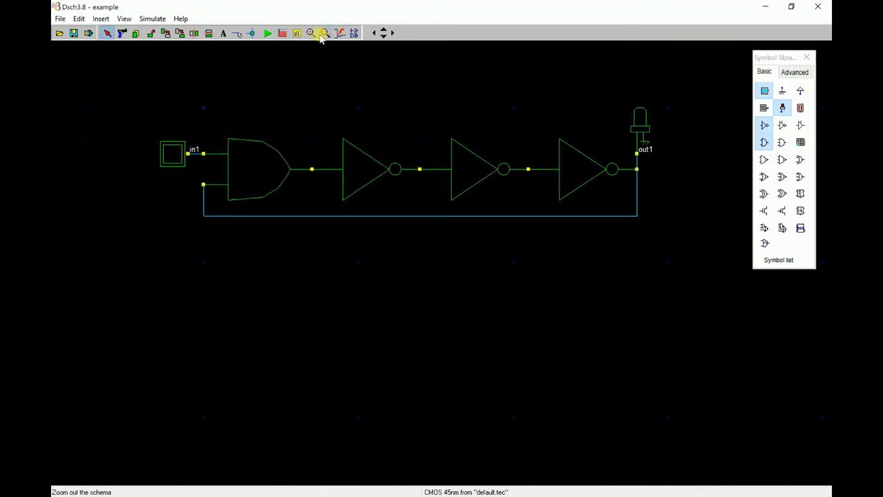
click(61, 19)
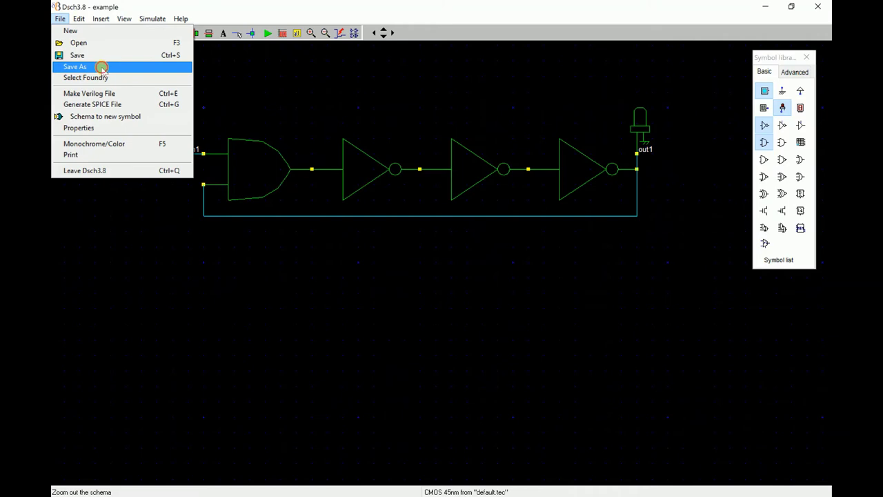
Save the schematic as Ring1.sch in C:\0-Demo and relabel the in1 button as Enb
click(101, 67)
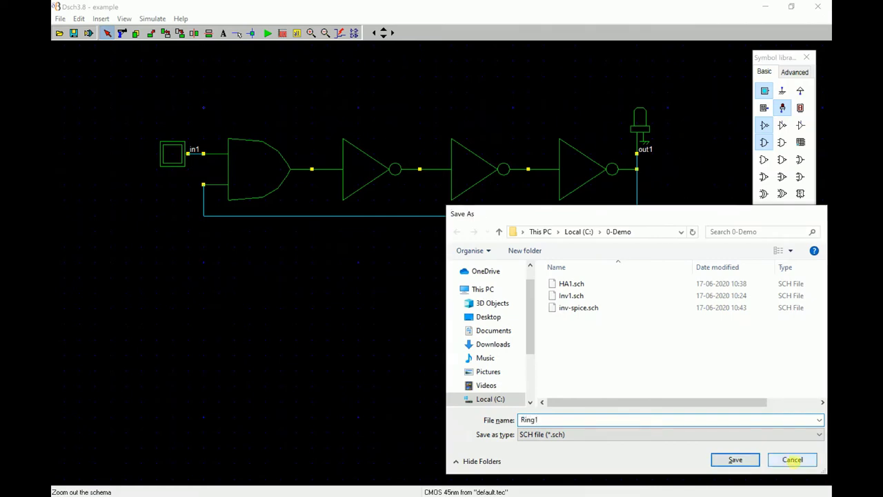
key(Return)
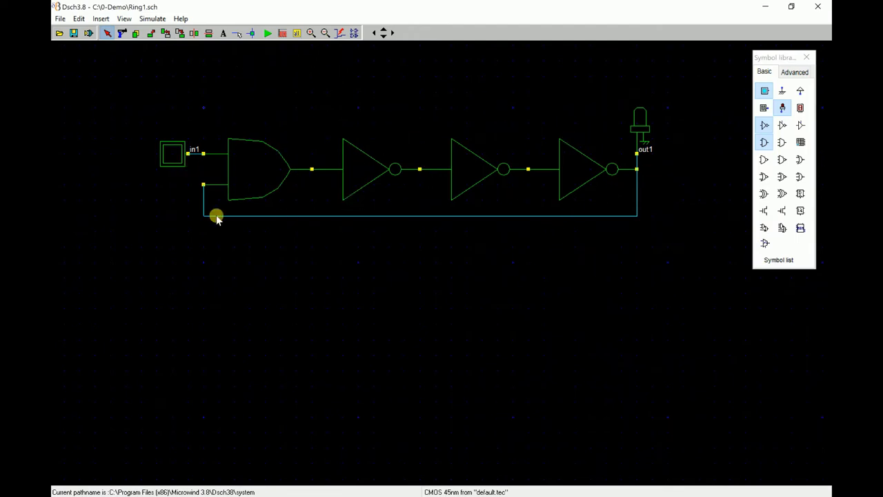
double_click(172, 153)
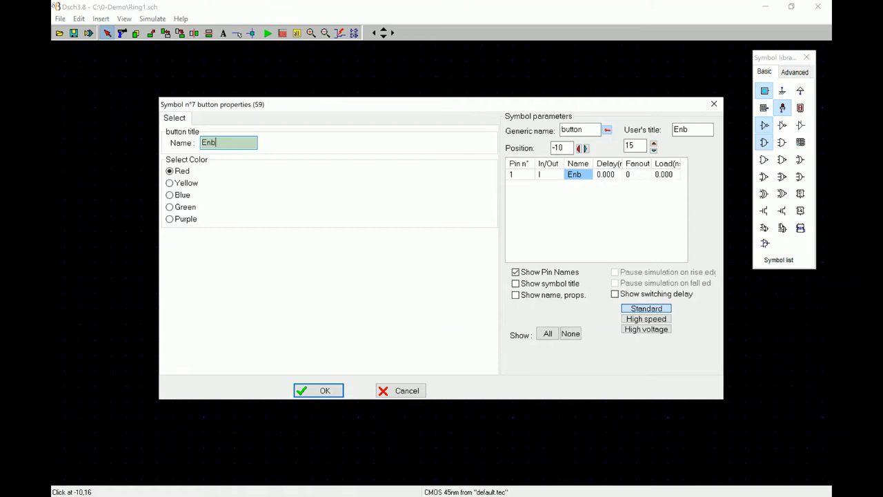
text(Enb)
key(Return)
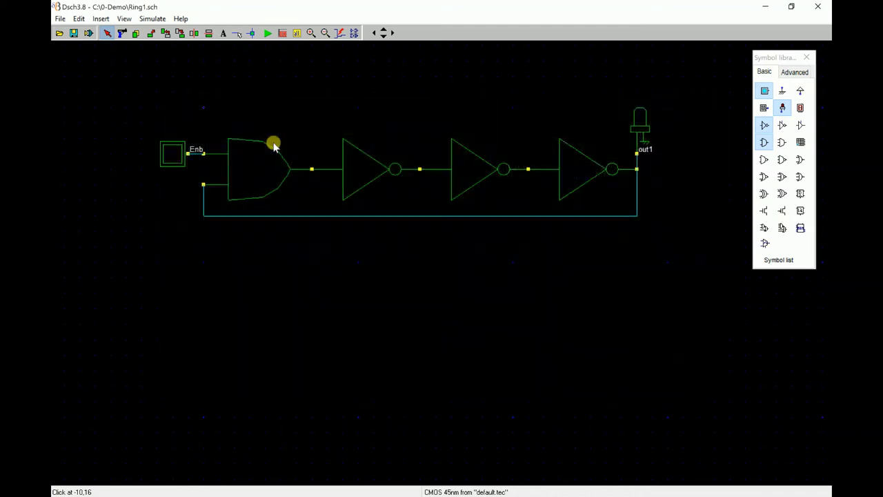
Simulate the ring with Enb toggled on then off, checking out1 oscillation in the timing diagram
click(267, 35)
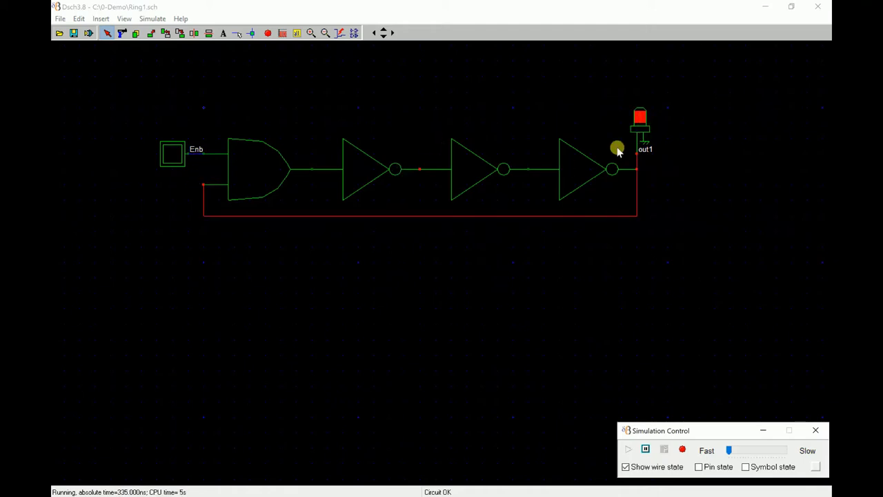
click(173, 158)
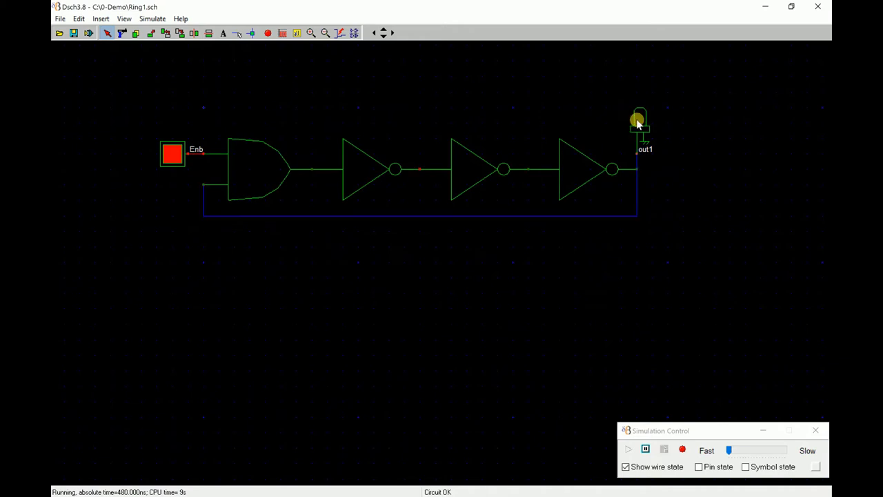
click(178, 158)
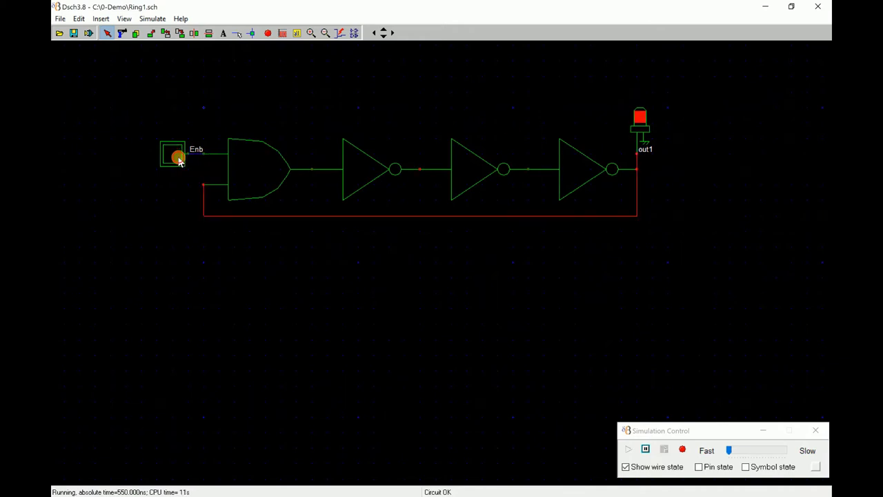
click(270, 32)
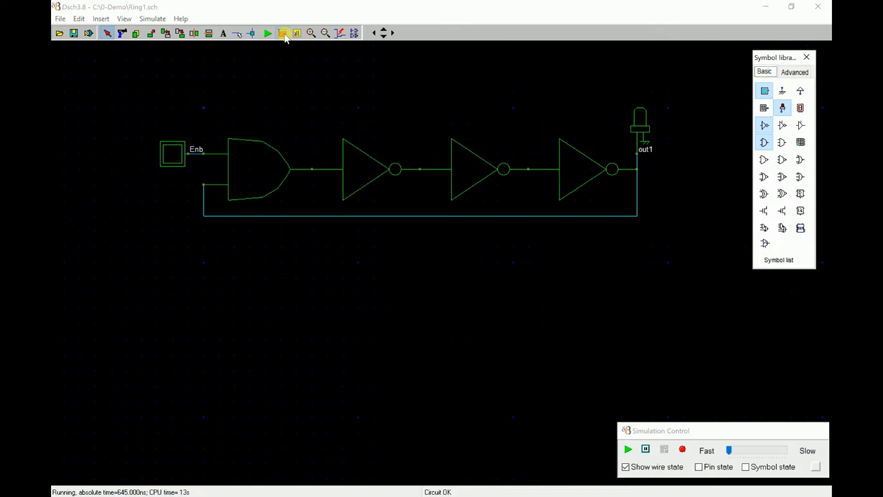
click(282, 32)
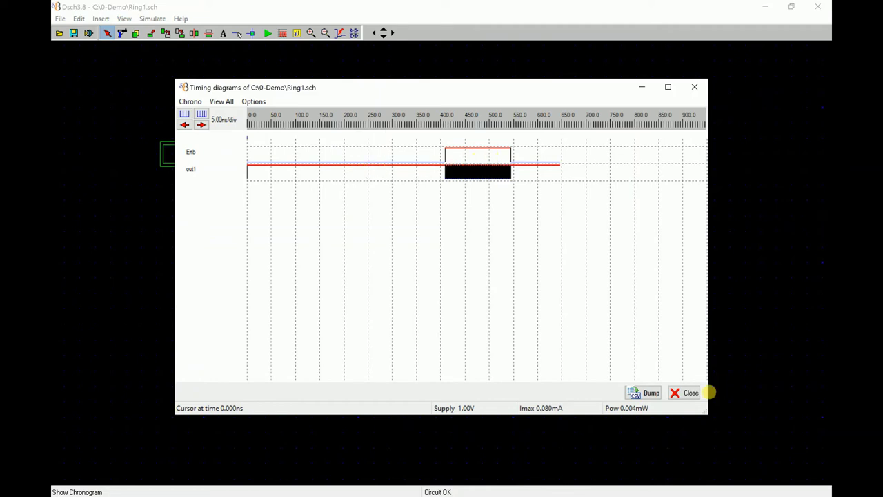
click(688, 393)
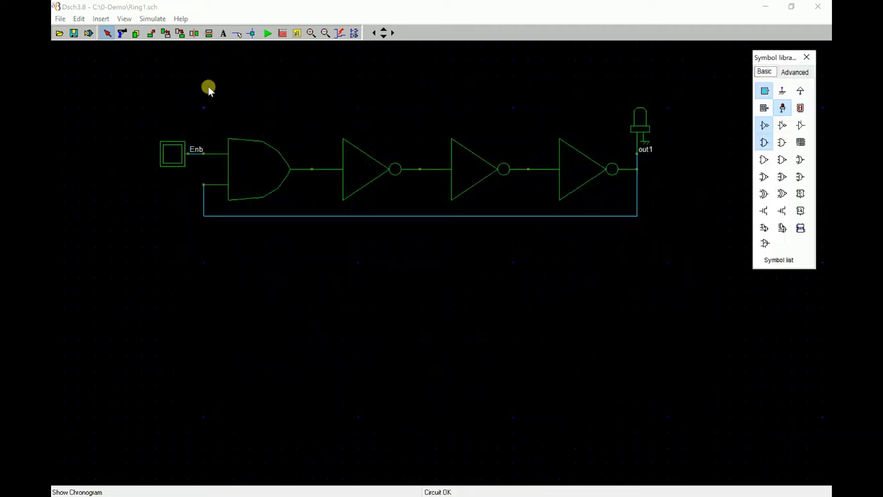
click(61, 18)
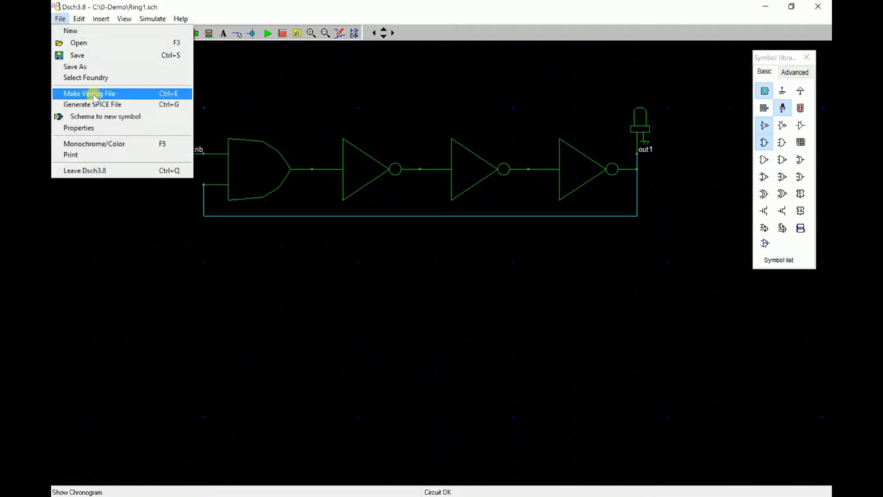
Export Ring1.v and review its module code and the #200 Enb=~Enb stimulus line
click(92, 92)
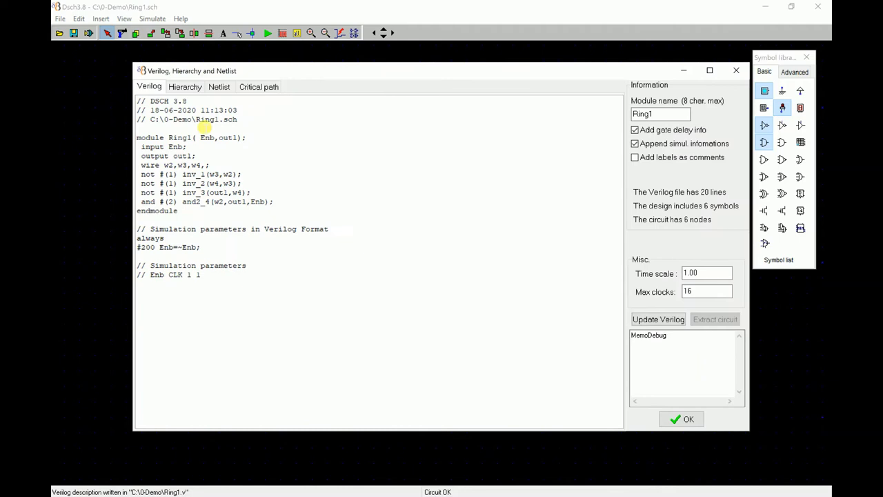
drag(137, 100, 228, 228)
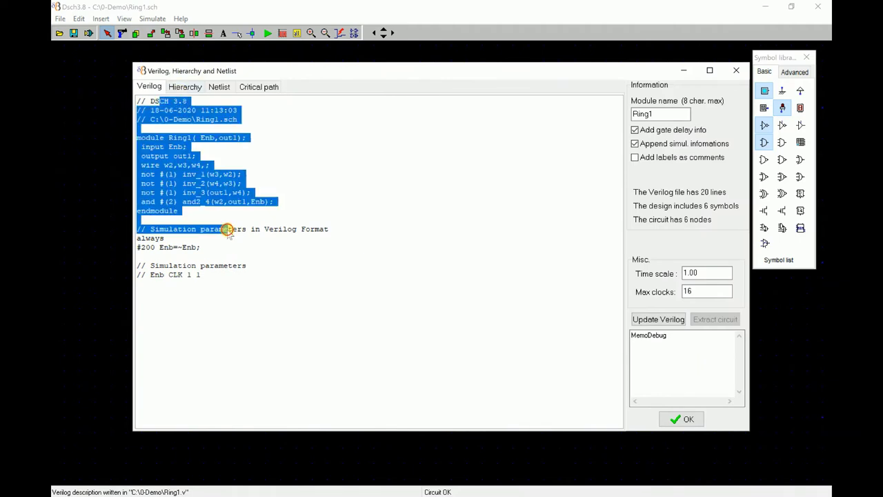
click(230, 229)
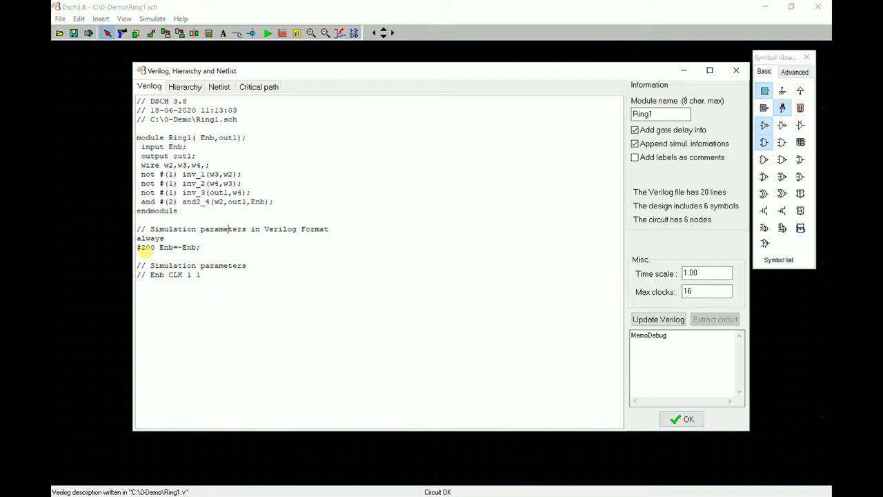
mouse_move(137, 247)
mouse_down()
mouse_move(205, 248)
mouse_move(148, 246)
mouse_up()
click(235, 259)
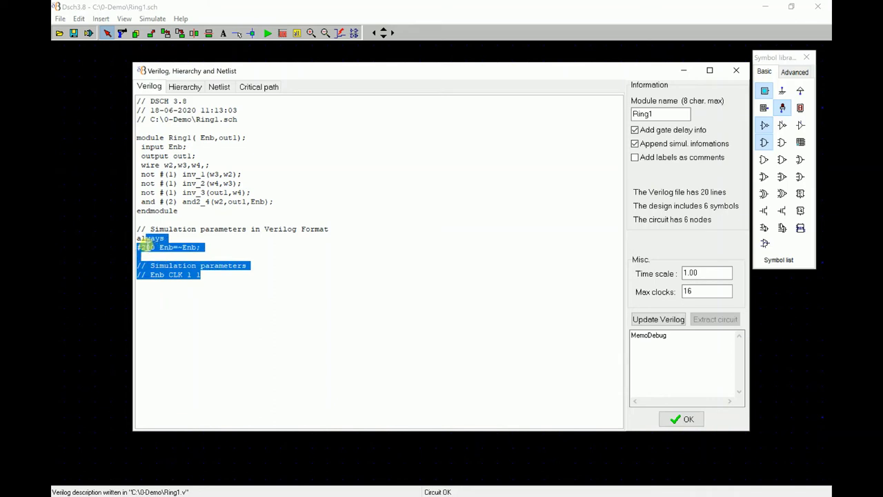
click(680, 419)
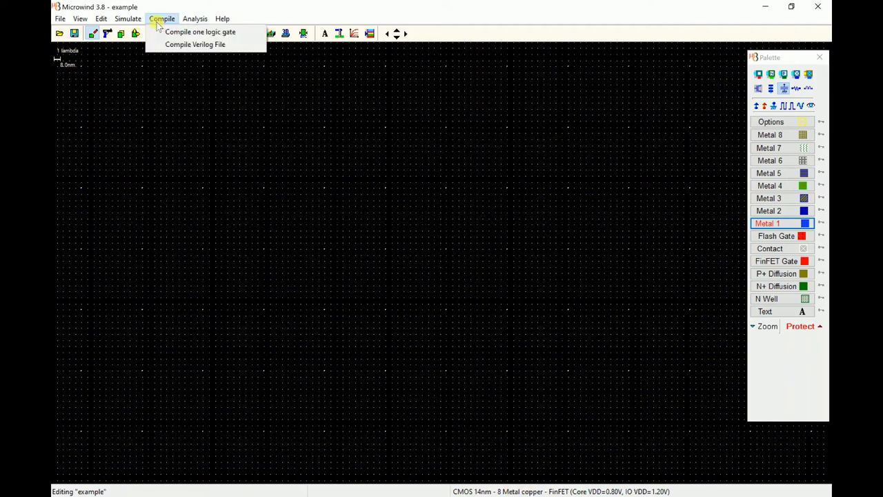
Compile C:\0-Demo\Ring1.v into a FinFET layout of the AND gate and three inverters
click(170, 45)
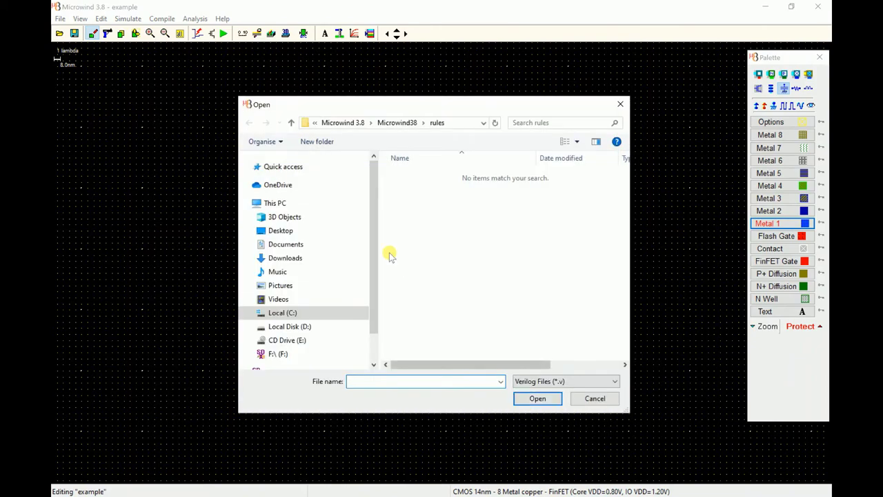
click(314, 312)
double_click(416, 177)
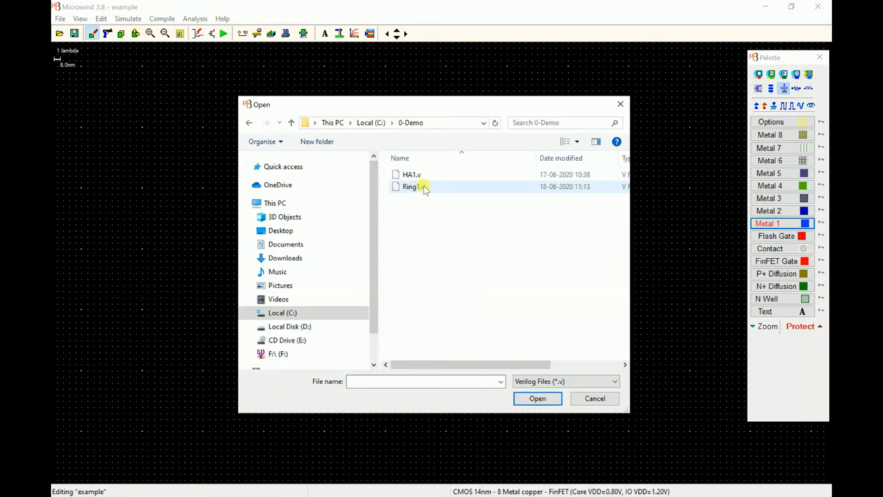
double_click(412, 187)
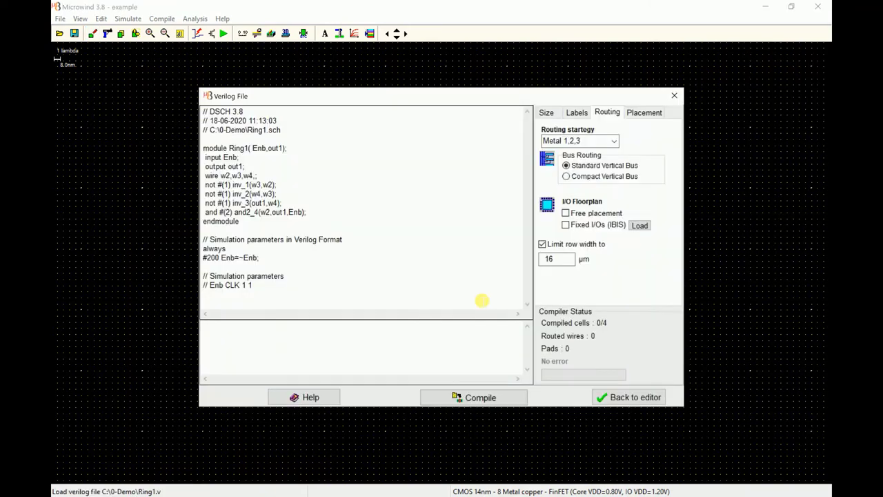
click(482, 400)
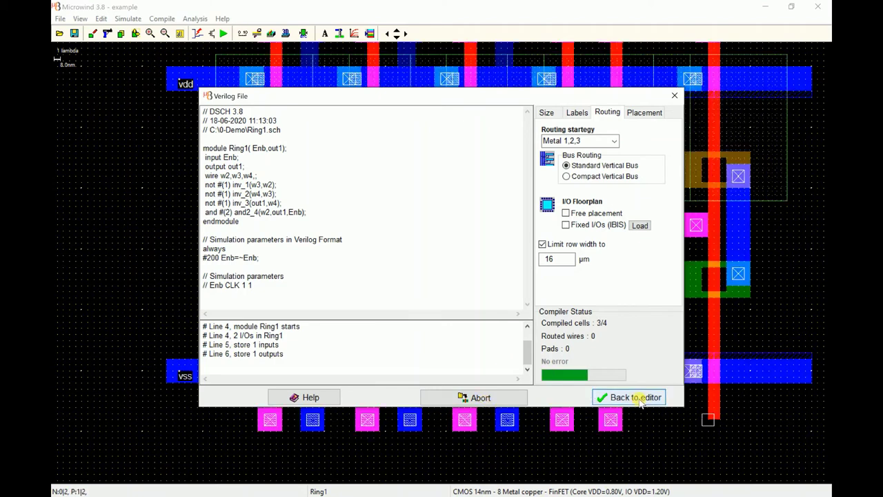
click(542, 394)
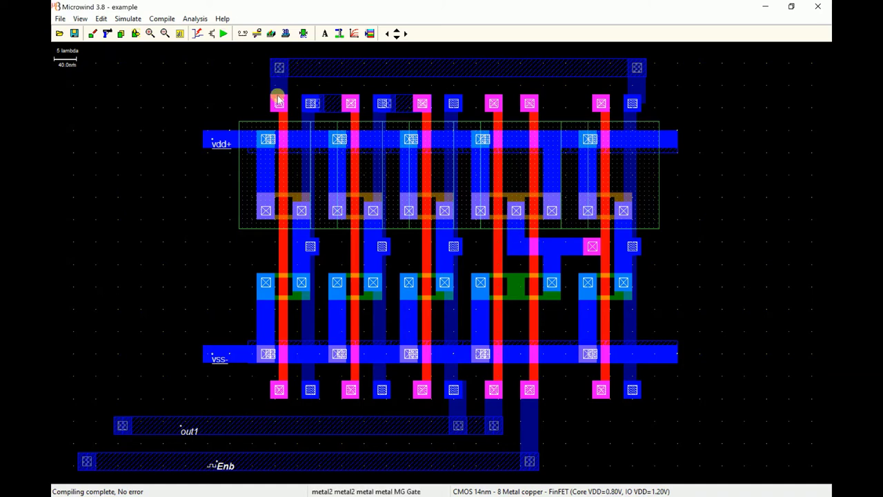
Inspect the electrical properties of nodes N8 and N3 with the View Node tool
key(ctrl+n)
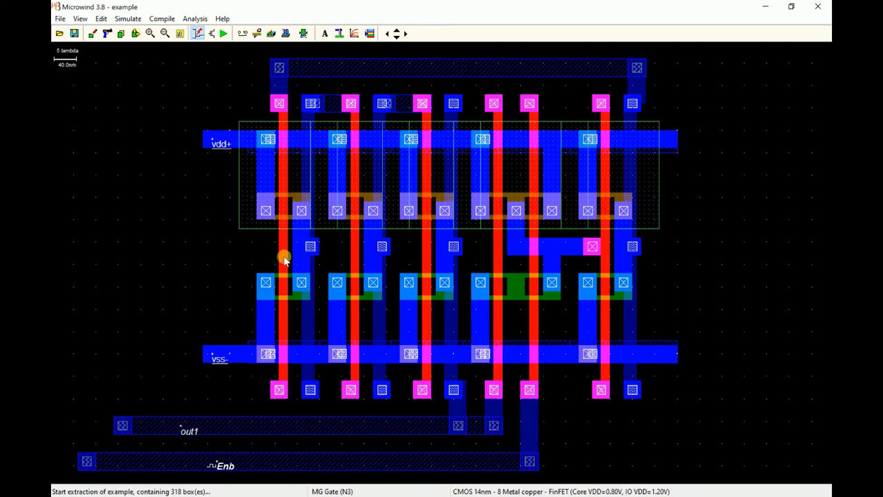
click(278, 97)
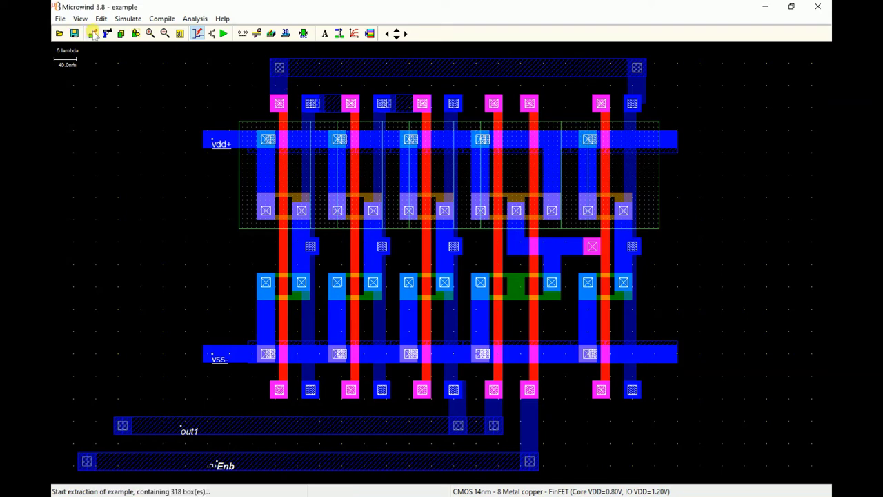
click(198, 33)
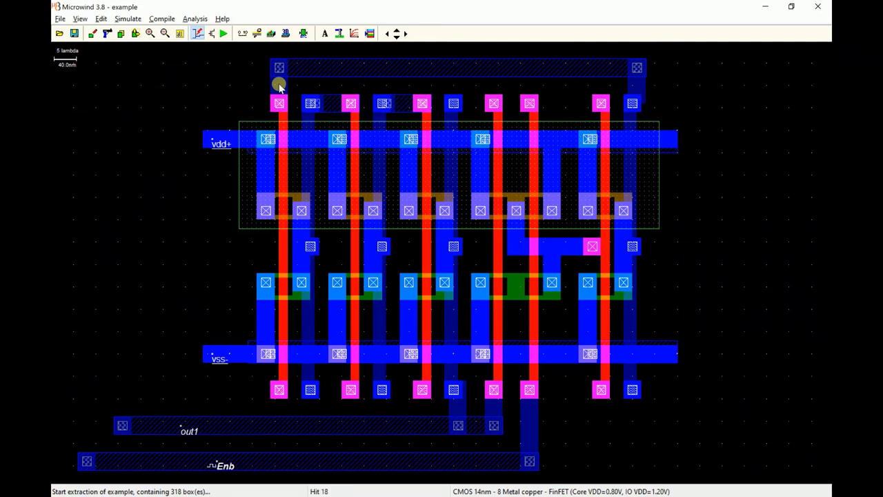
click(311, 108)
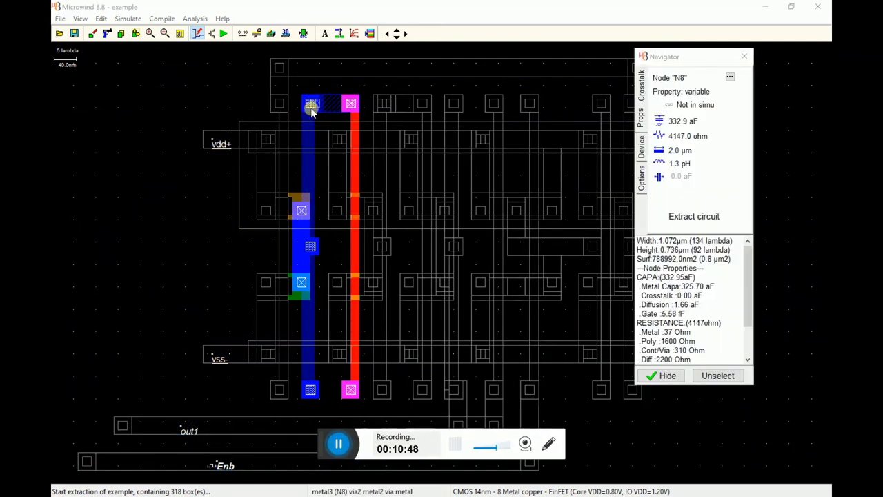
click(330, 76)
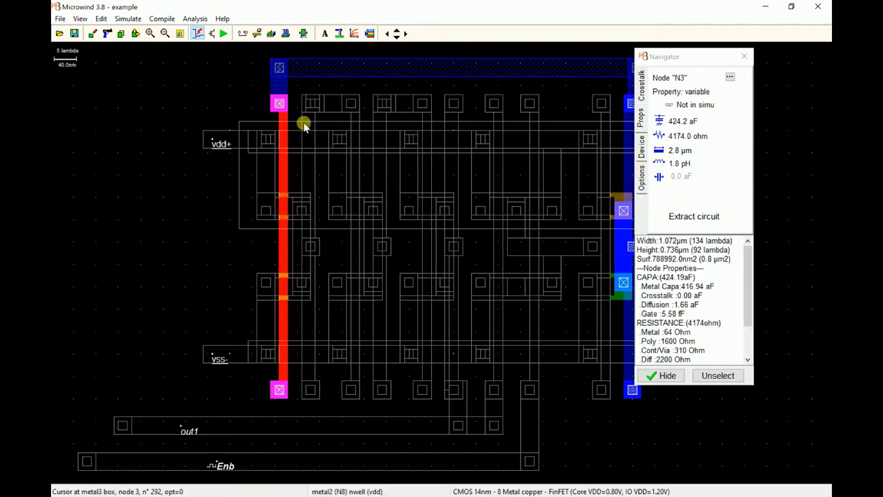
Recheck node N8, clear the highlight, and bring up the Add a Clock dialog for Enb
drag(689, 67, 762, 88)
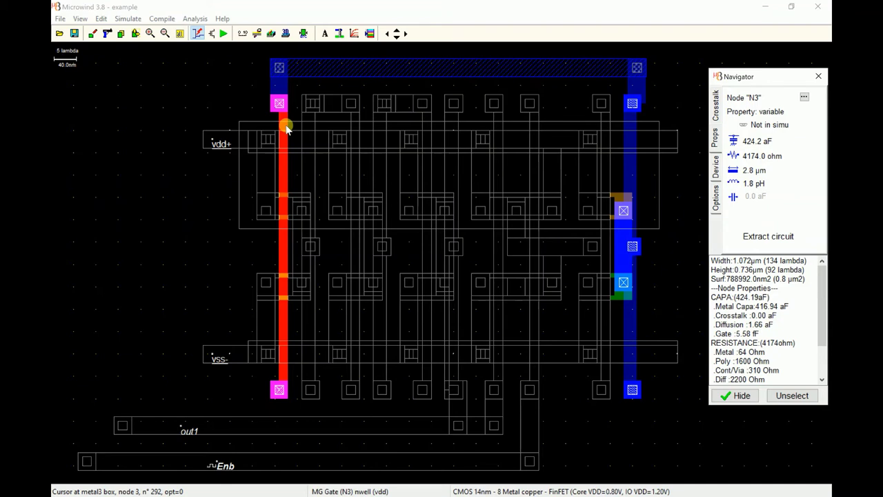
click(305, 316)
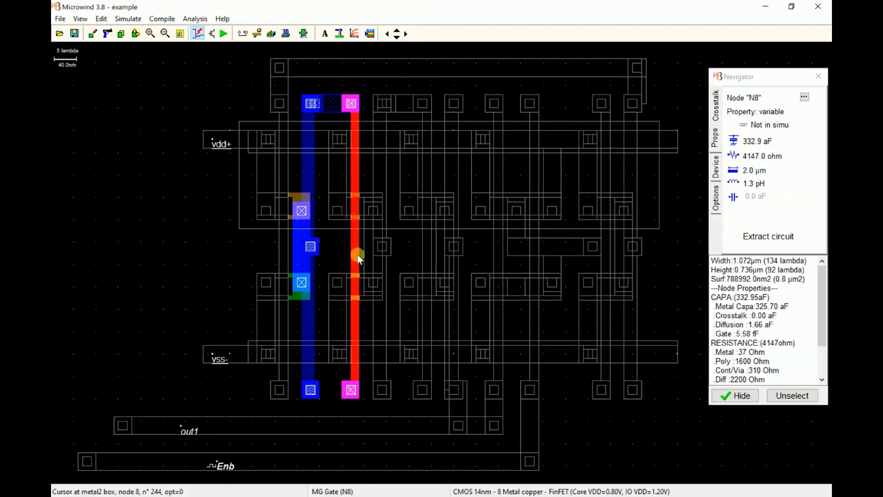
click(207, 219)
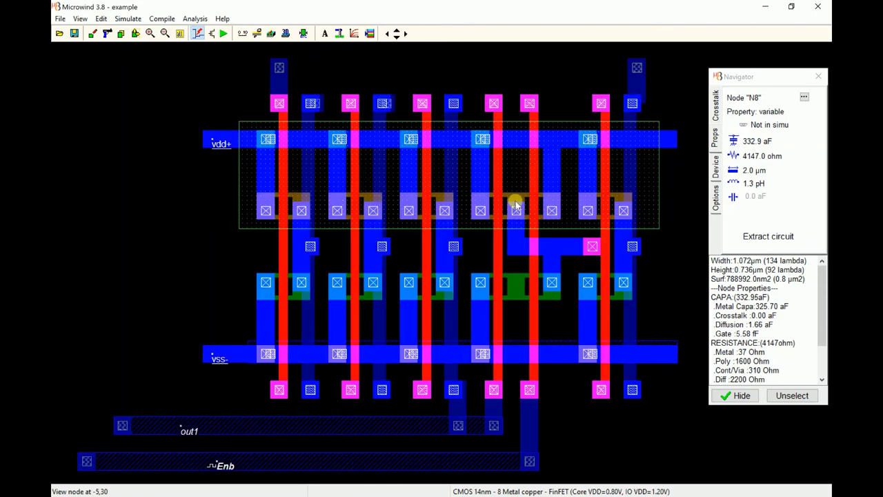
click(226, 467)
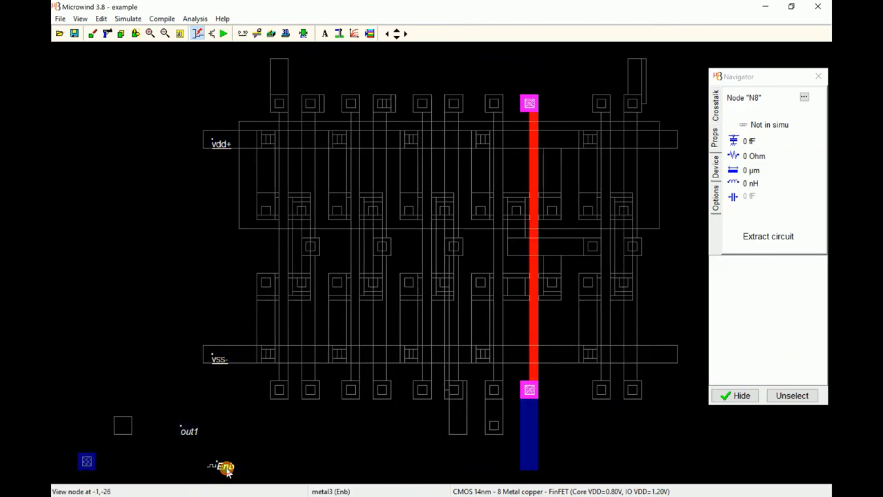
Set Enb's clock to 5 ns time low and 5 ns time high
double_click(322, 276)
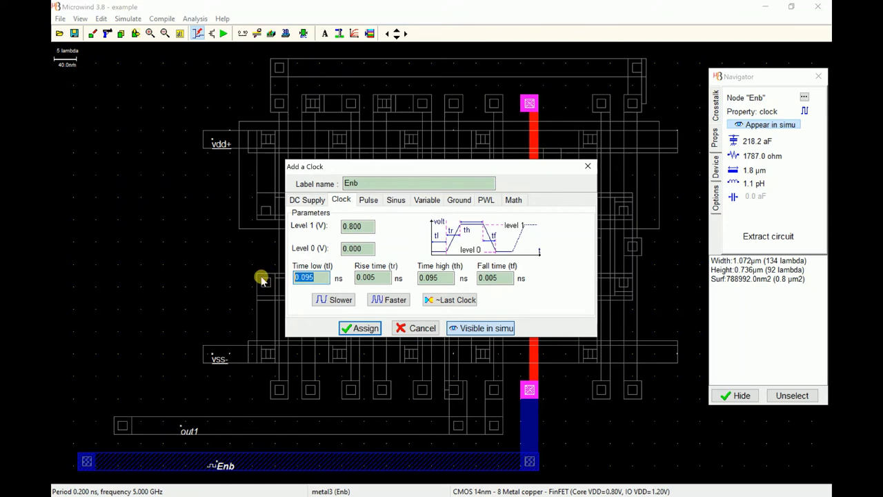
text(3)
key(Tab)
key(Tab)
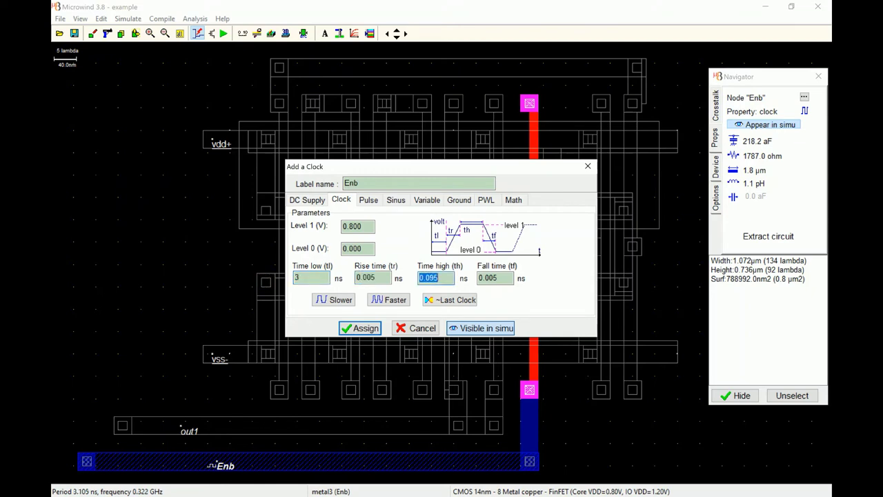
key(shift+Tab)
key(shift+Tab)
key(Tab)
text(5)
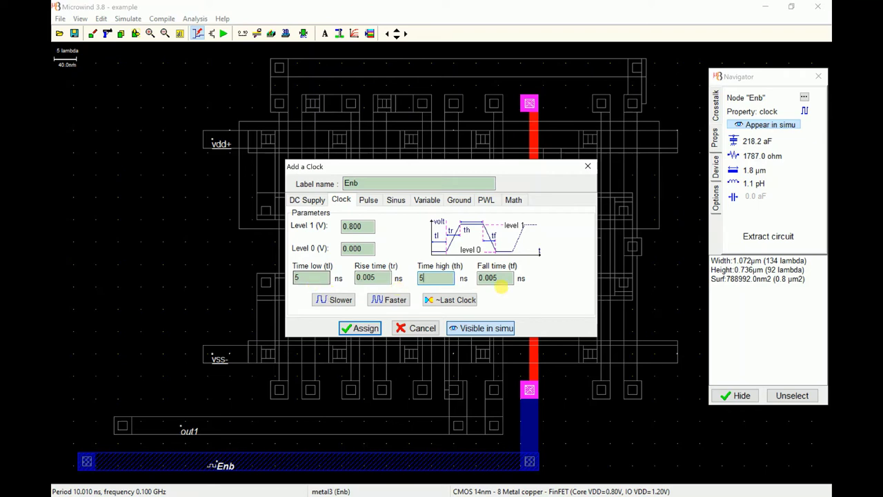
Assign the Enb clock and simulate on a 10 ns time scale, continuing once with More
click(364, 328)
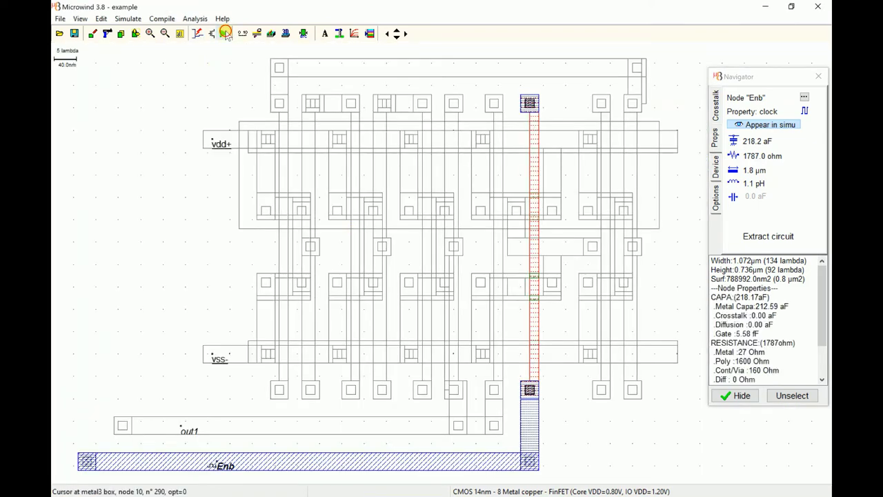
click(225, 33)
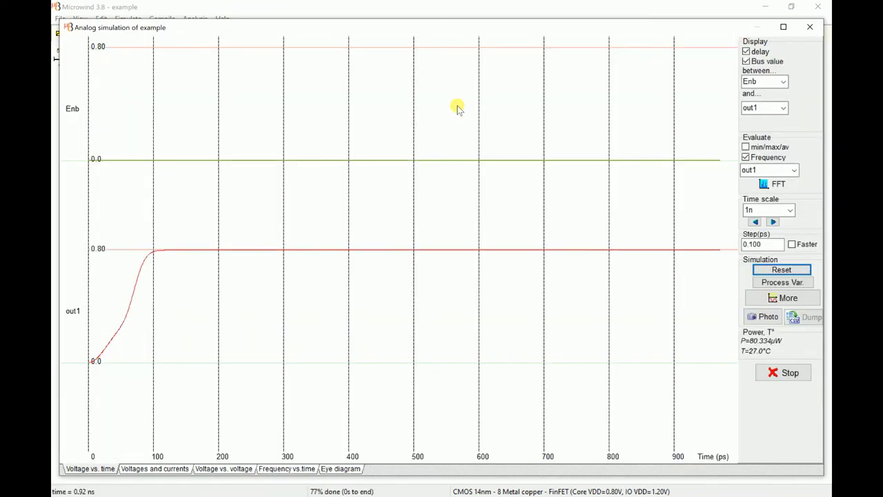
click(788, 210)
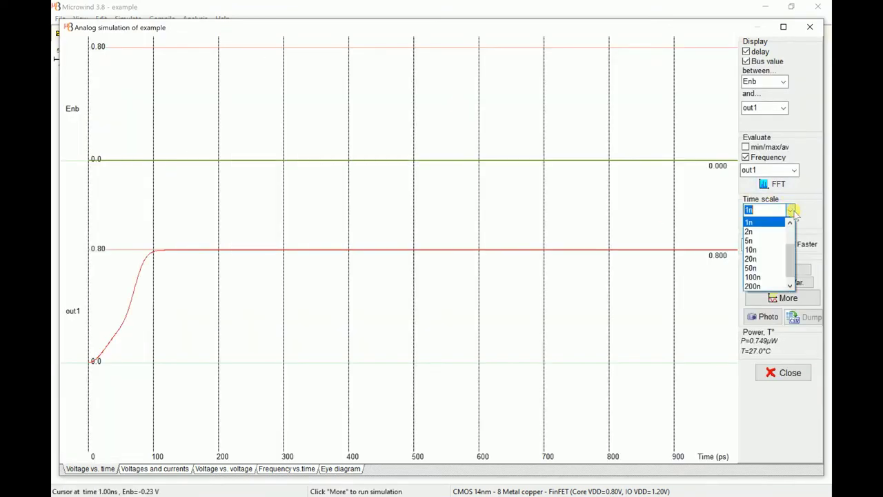
click(771, 249)
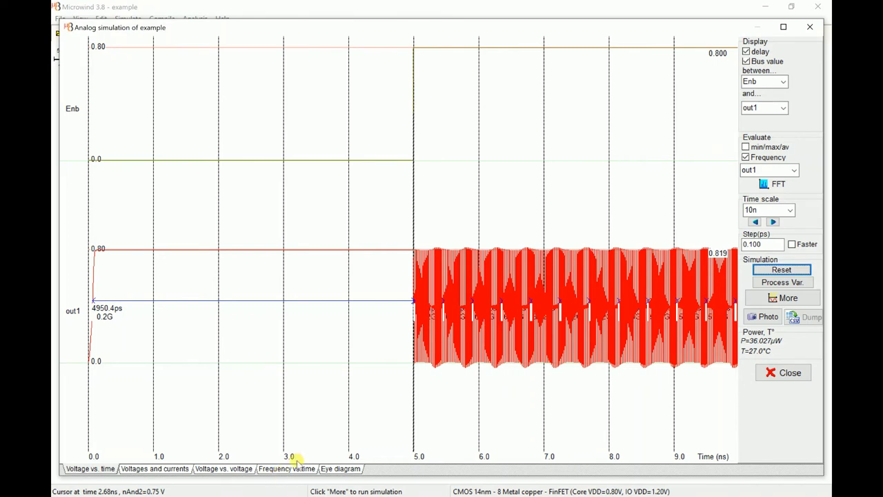
click(781, 300)
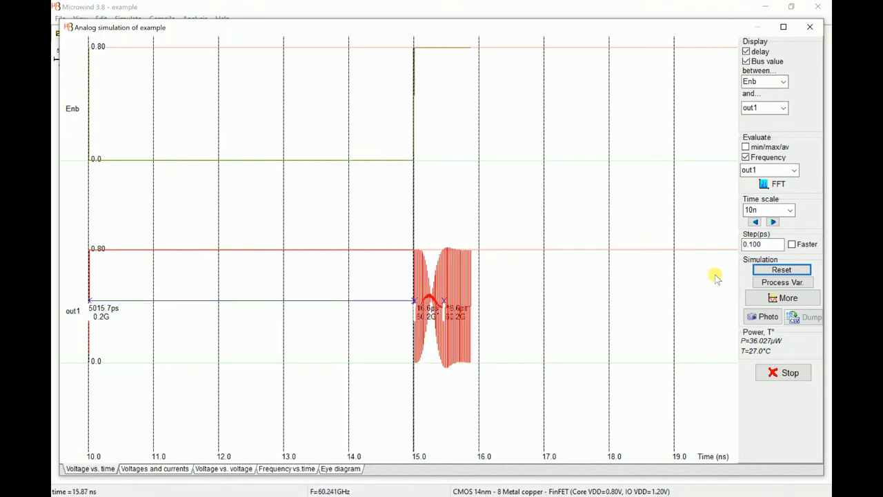
click(791, 210)
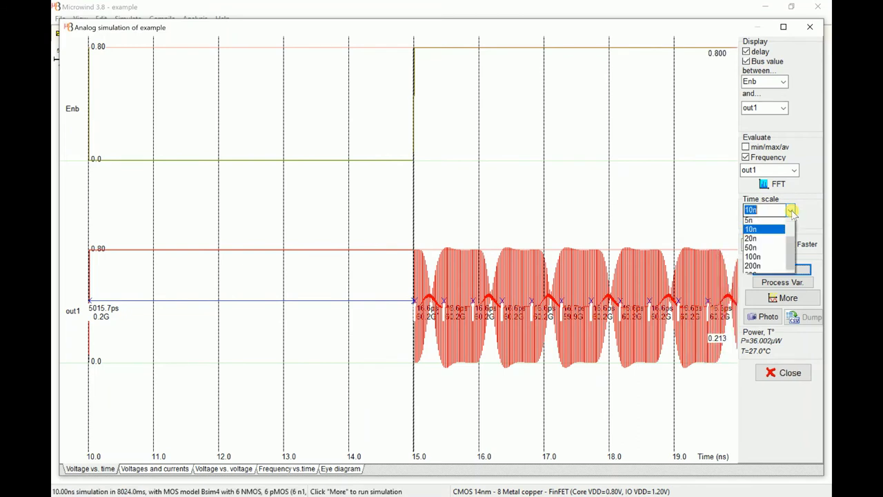
Restart the simulation on a 5 ns time scale and advance two further 5 ns windows
click(766, 231)
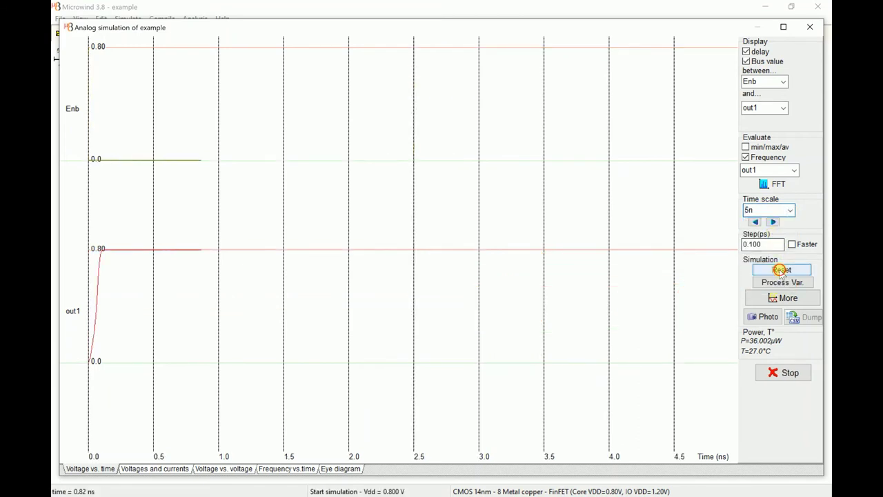
click(779, 269)
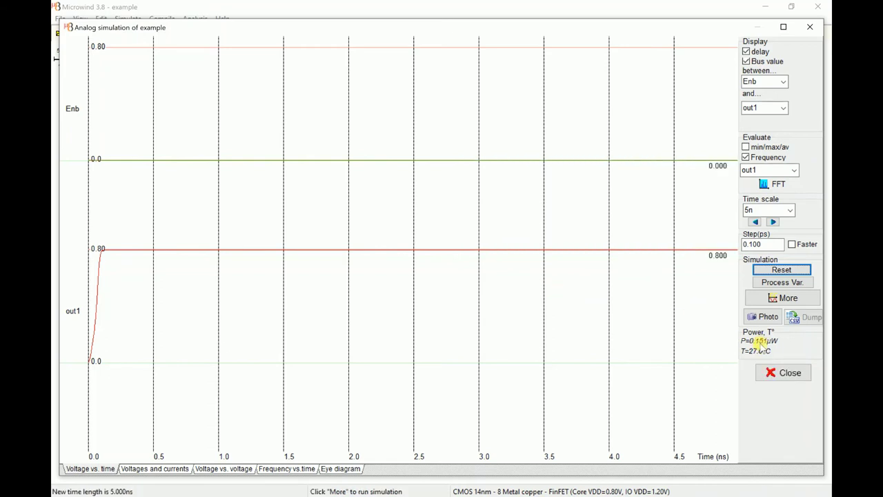
click(778, 298)
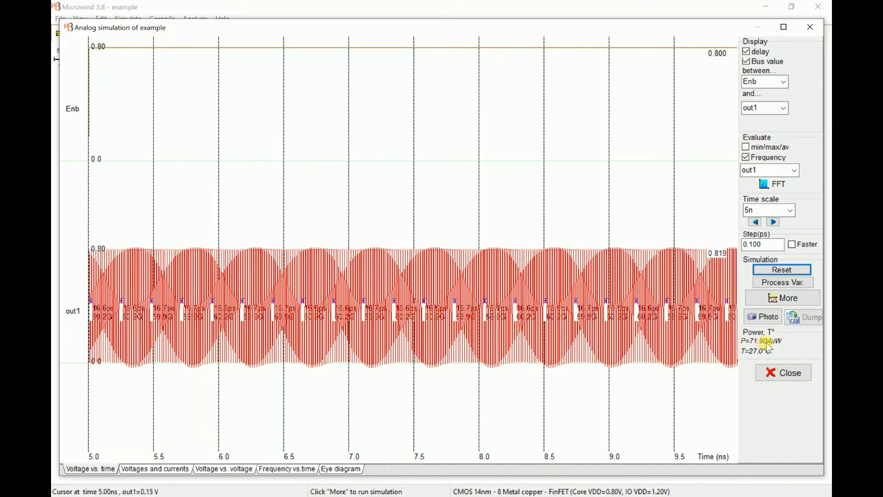
click(782, 298)
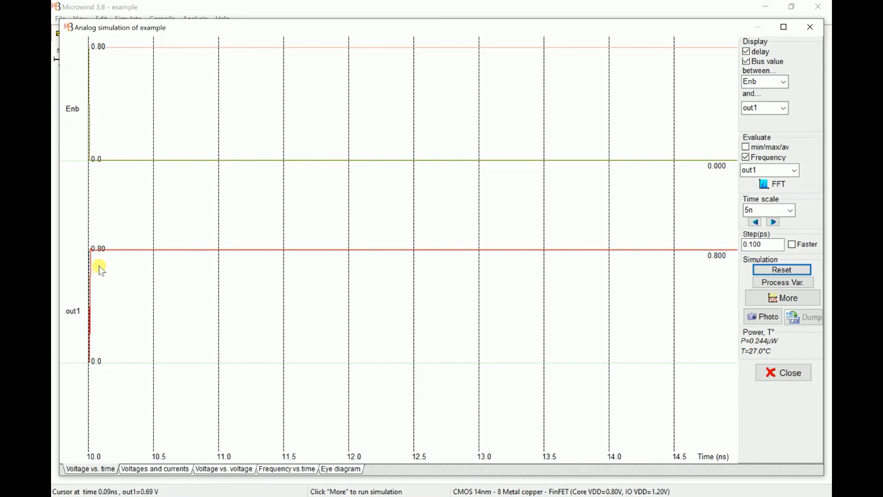
Check out1's frequency over time, return to voltage plots, and stop the simulation at 22.48 ns
click(284, 469)
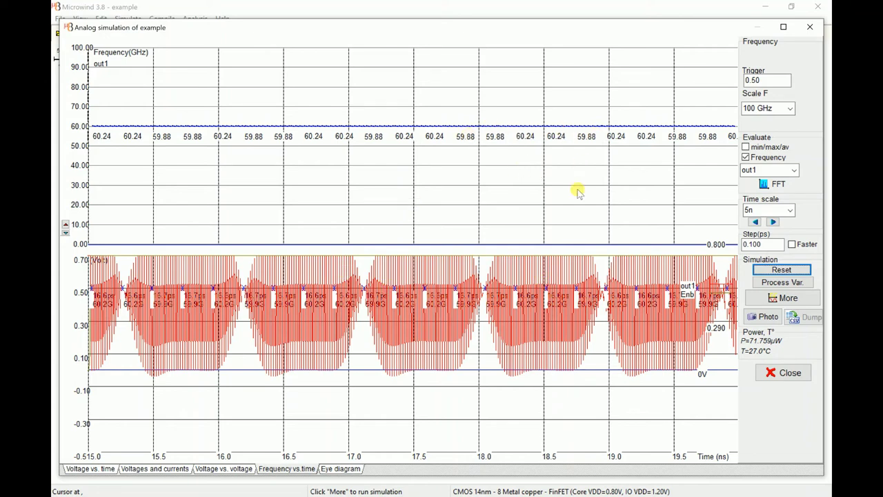
click(108, 469)
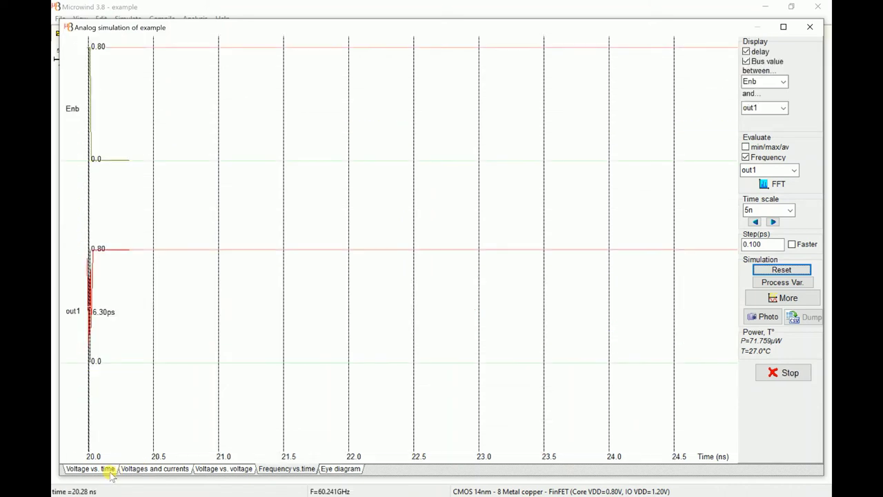
click(784, 374)
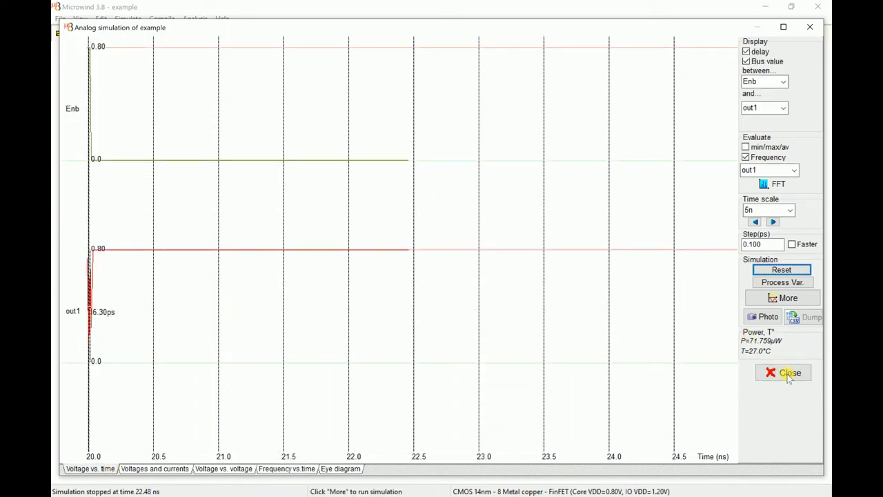
Close the simulation and save the layout as Ring1.MSK in C:\0-Demo
click(788, 373)
click(150, 33)
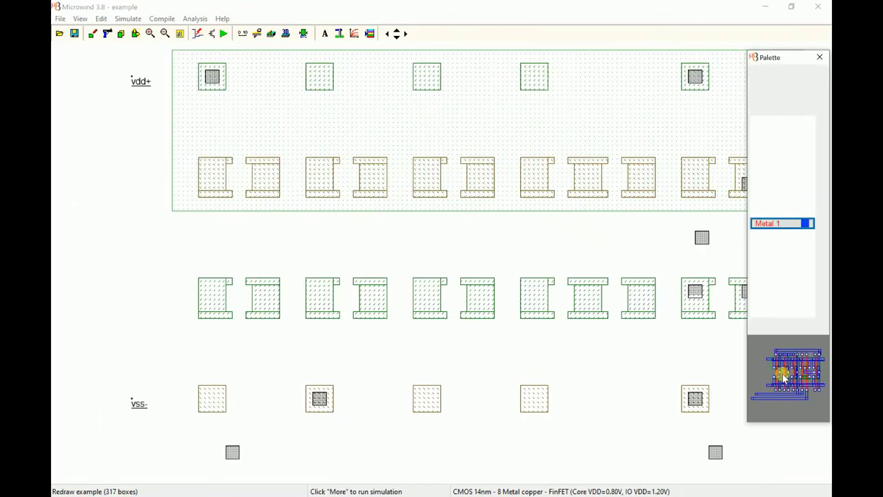
click(179, 34)
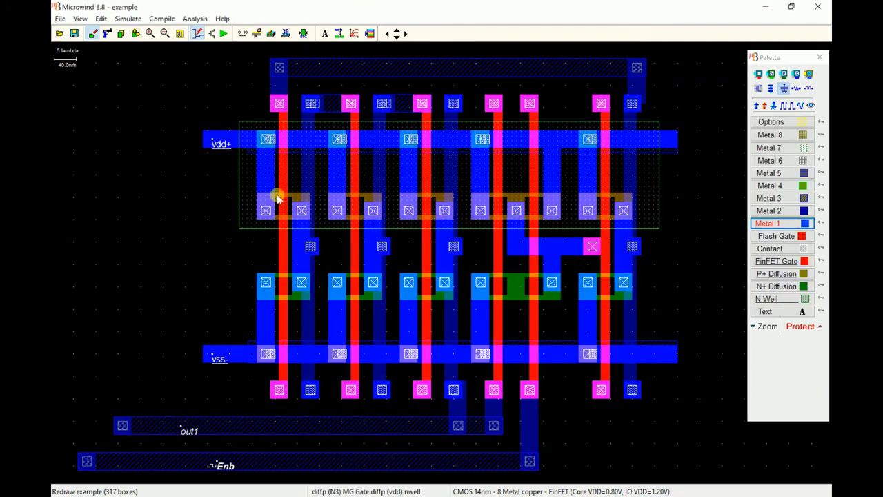
click(161, 18)
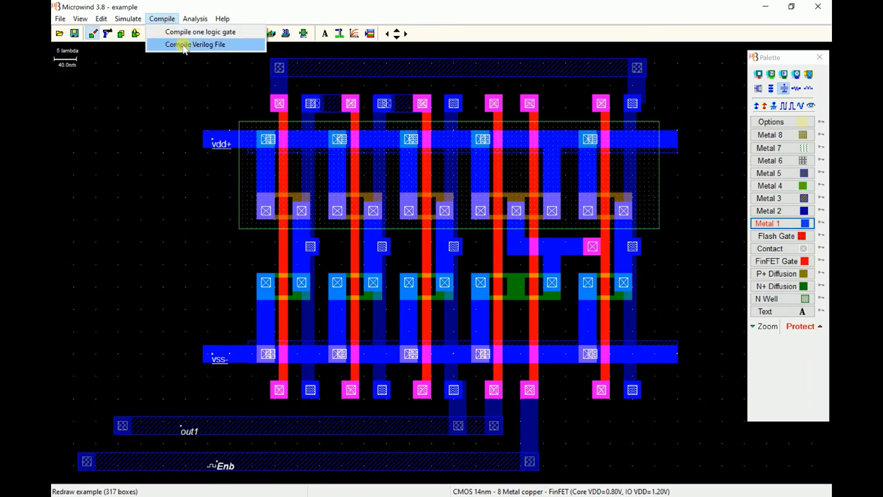
click(60, 18)
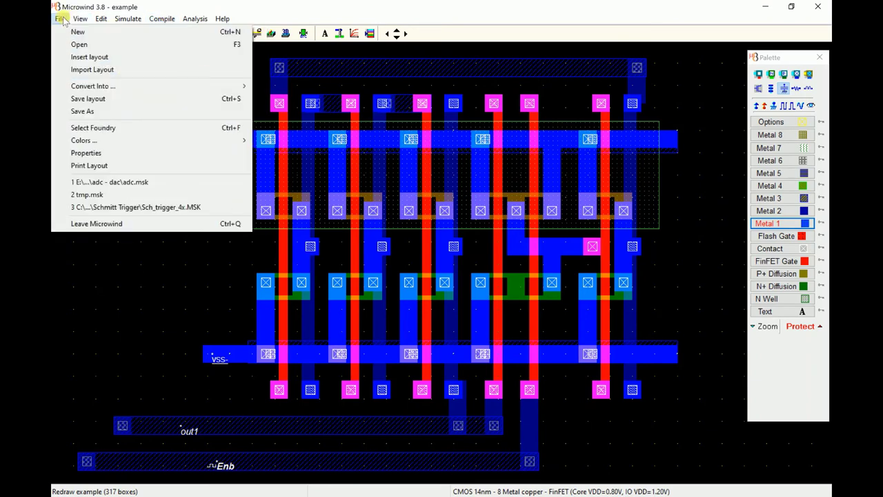
click(101, 111)
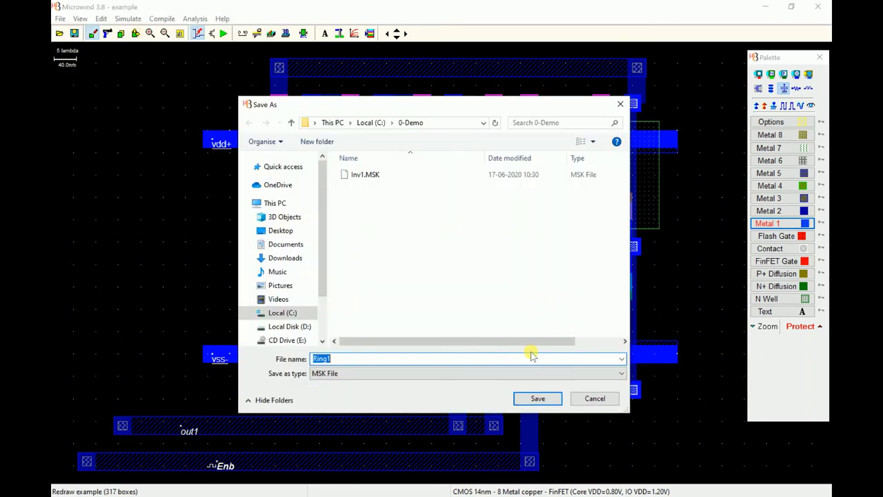
click(536, 397)
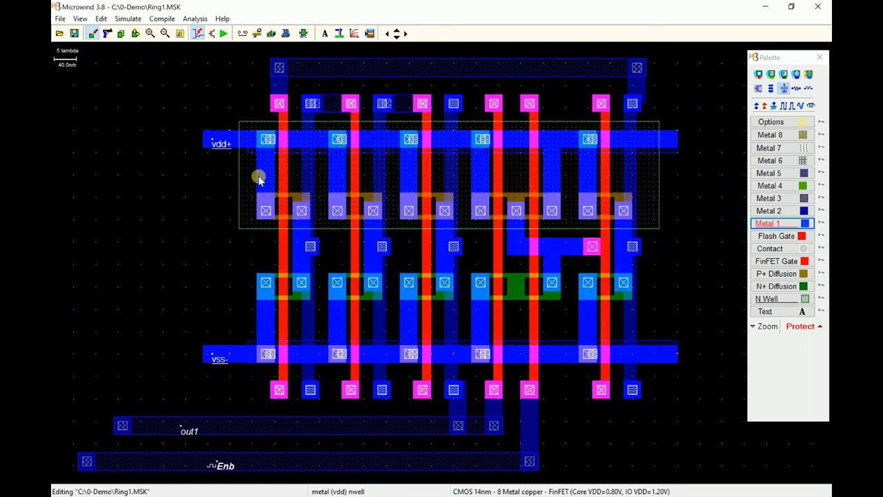
Load Ring1.v into the Verilog compiler
click(163, 19)
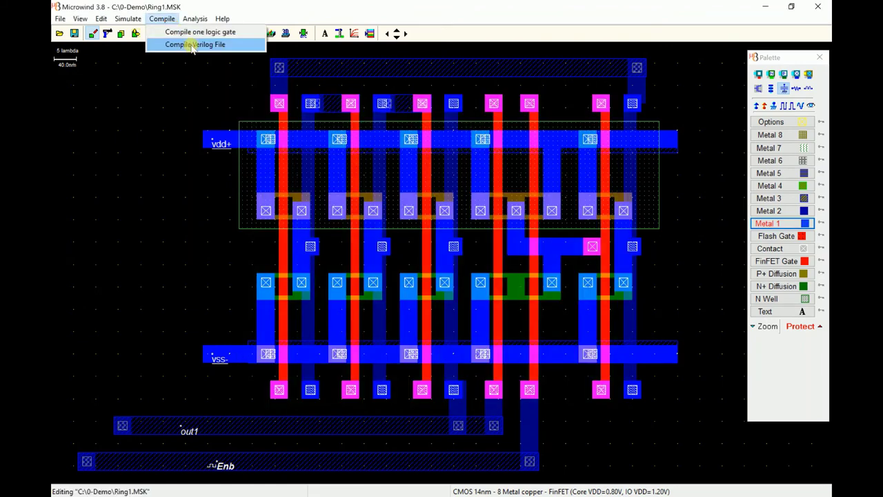
click(193, 44)
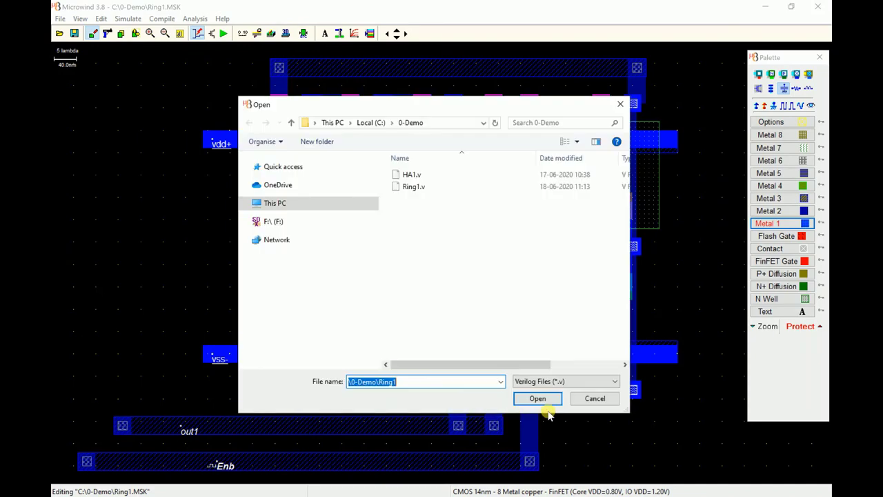
double_click(414, 187)
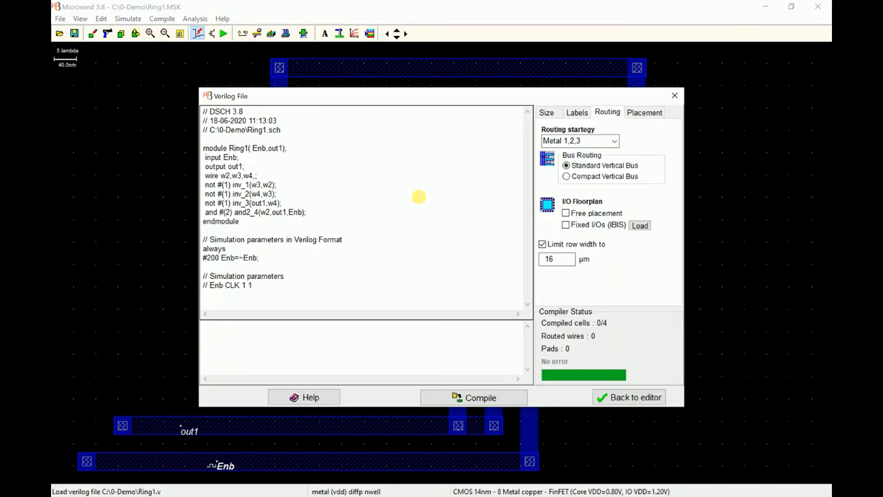
Compile Ring1.v with Rearrange Verilog Netlist set to Wires, and dismiss the tmp.msk save error
click(641, 116)
drag(457, 96, 700, 86)
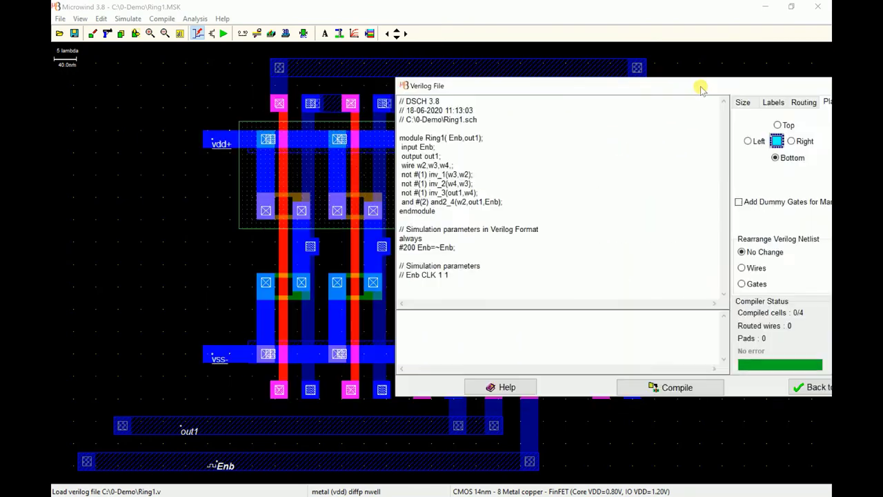
click(798, 268)
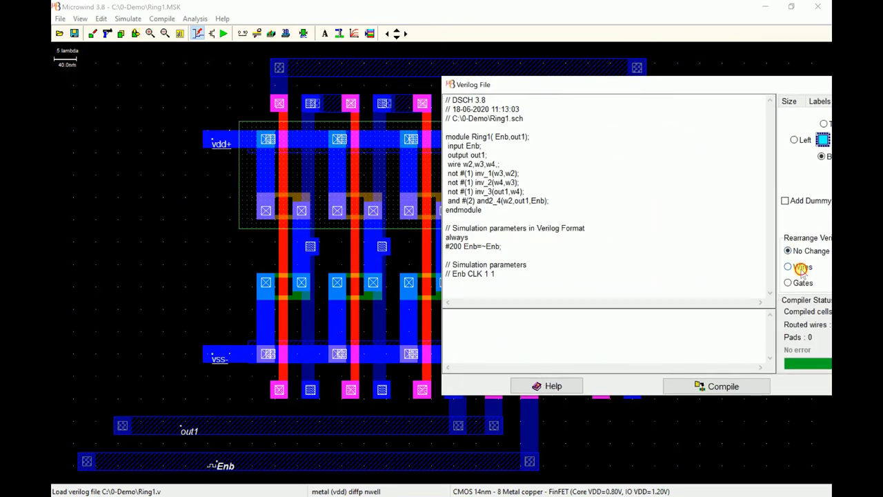
drag(690, 87, 634, 85)
click(668, 384)
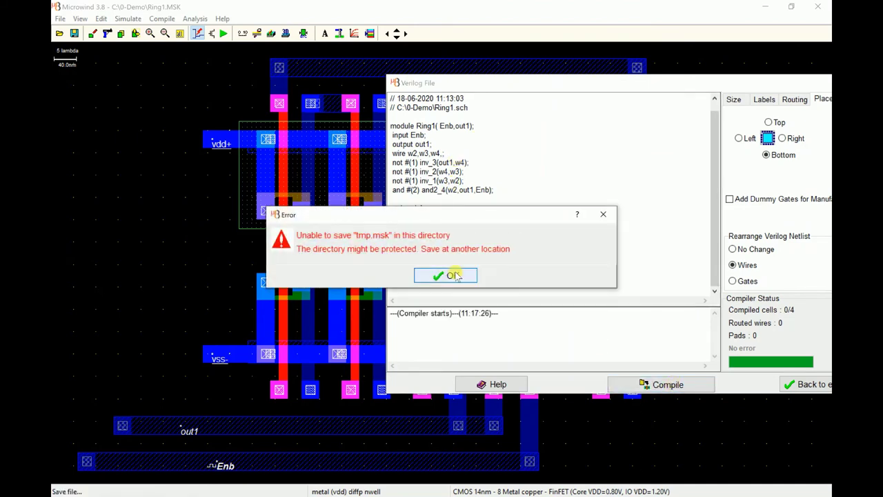
click(455, 276)
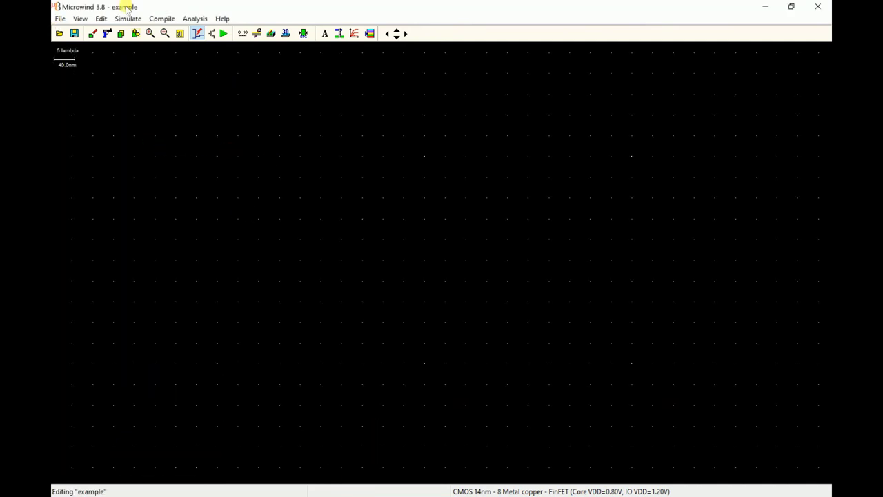
Recompile Ring1.v with wire rearrangement into a 4-cell, 6-wire layout and return to the editor
click(160, 18)
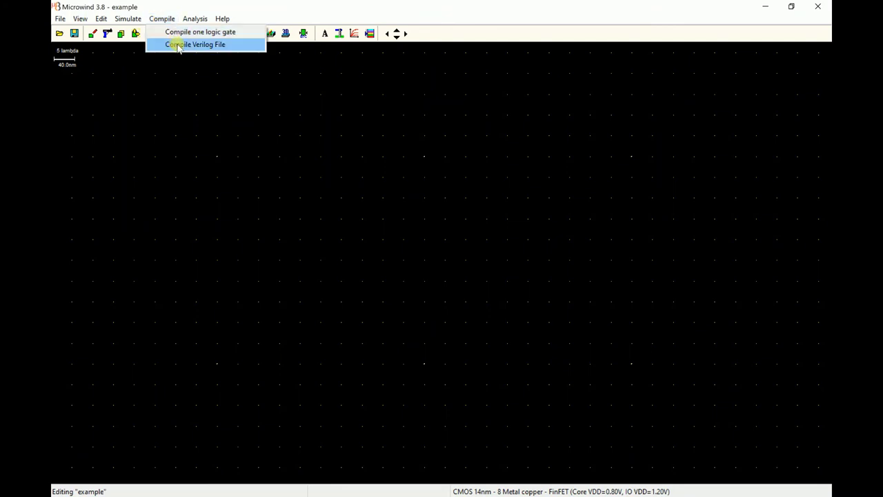
click(179, 44)
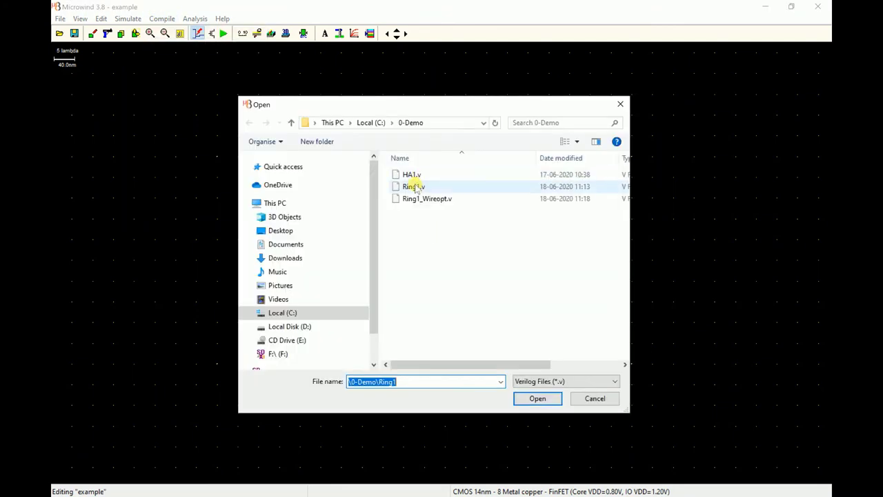
double_click(414, 186)
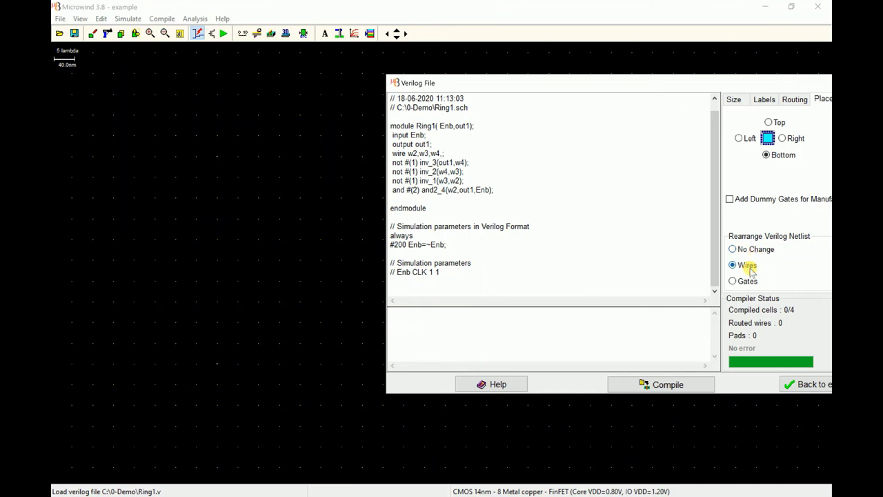
click(681, 384)
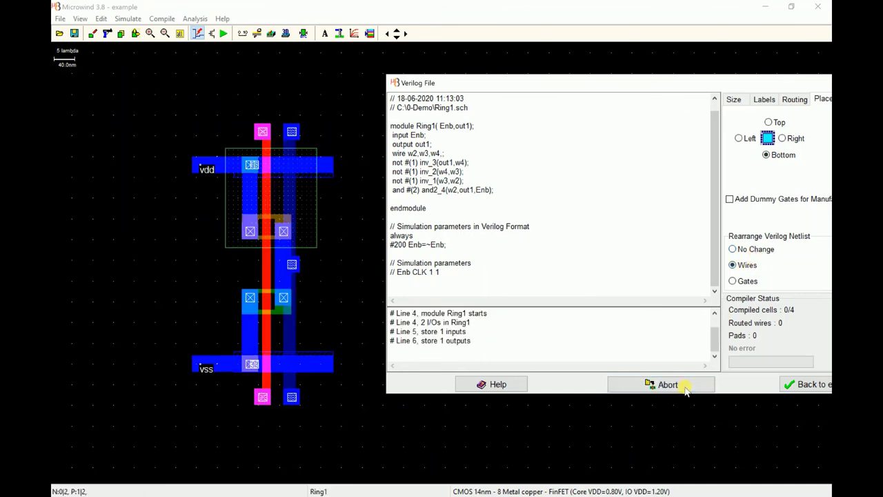
click(807, 384)
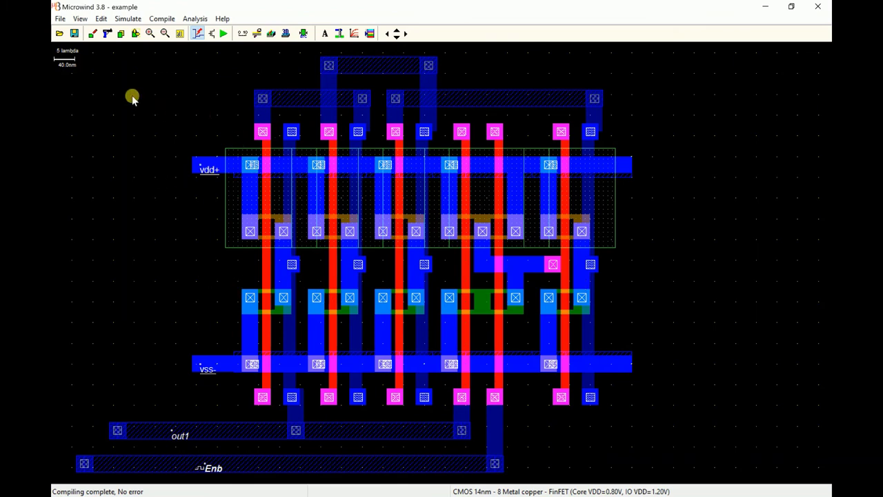
Save the compiled layout as Ring2.MSK
click(61, 19)
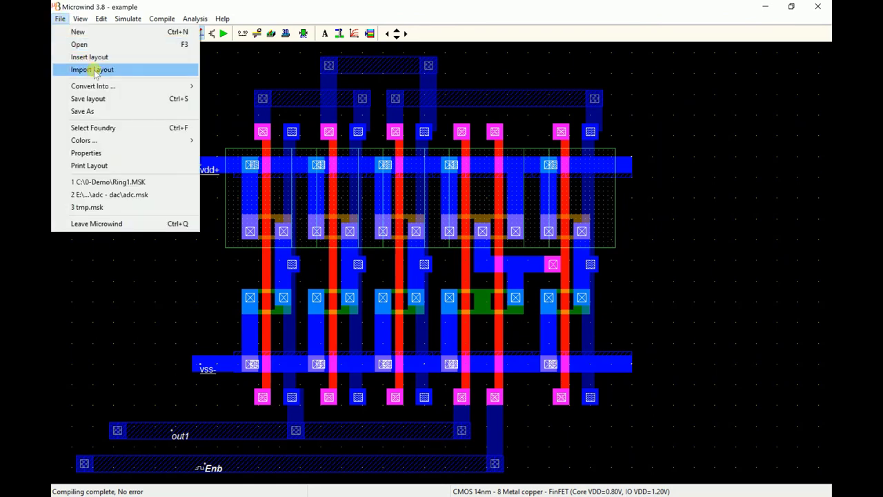
click(84, 111)
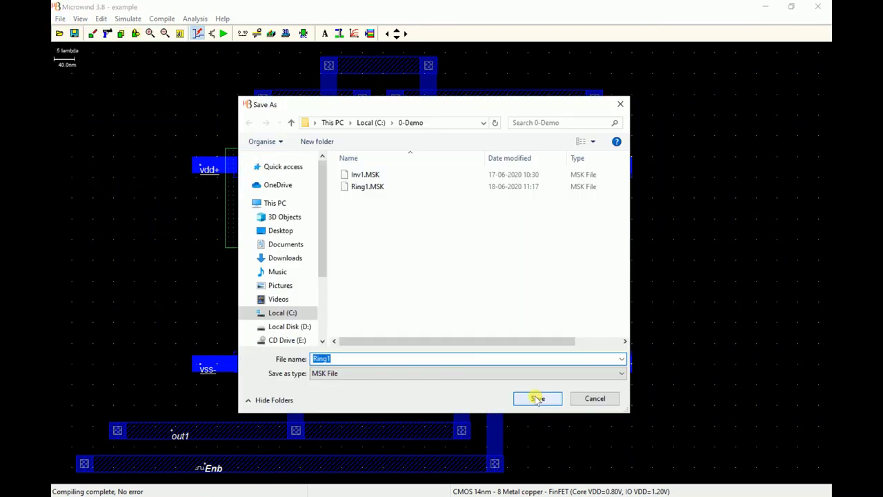
key(BackSpace)
text(2)
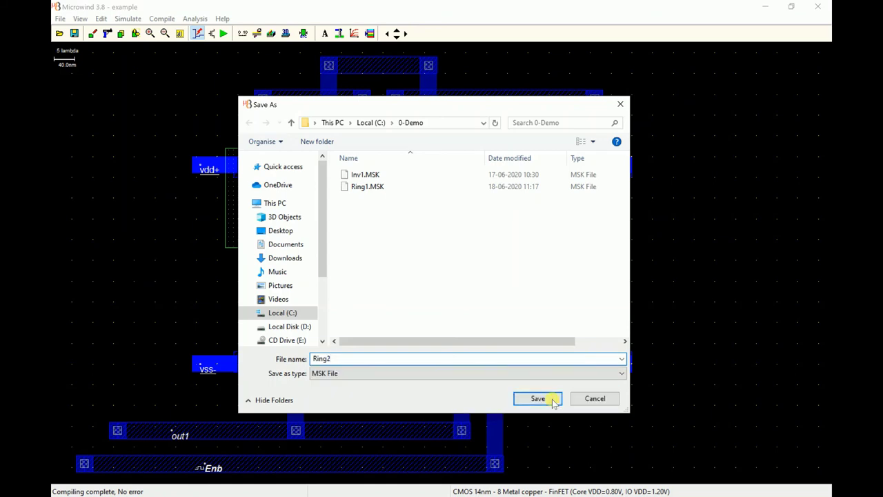
key(Return)
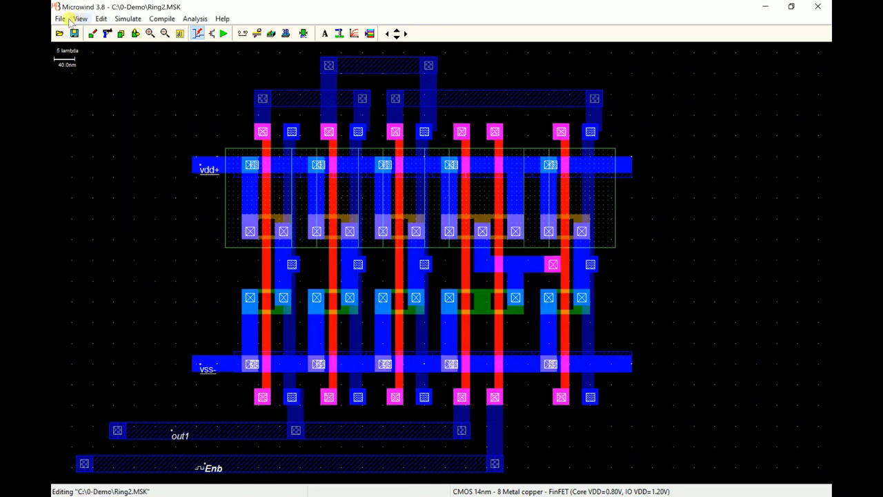
Insert the saved Ring1.MSK layout from C:\0-Demo
click(61, 19)
click(99, 58)
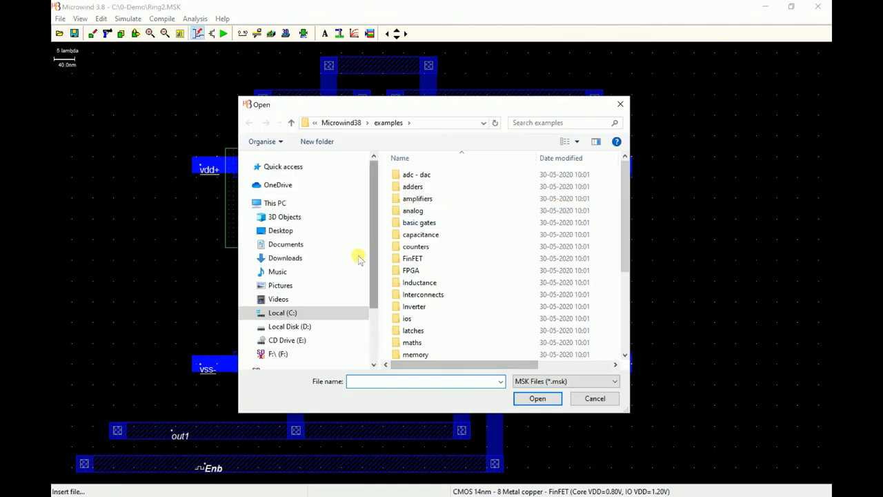
click(337, 311)
click(418, 177)
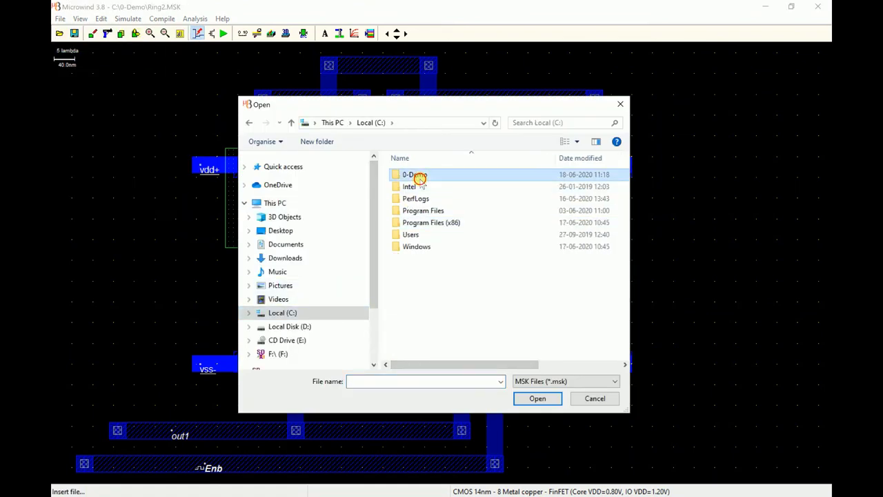
double_click(420, 178)
double_click(420, 186)
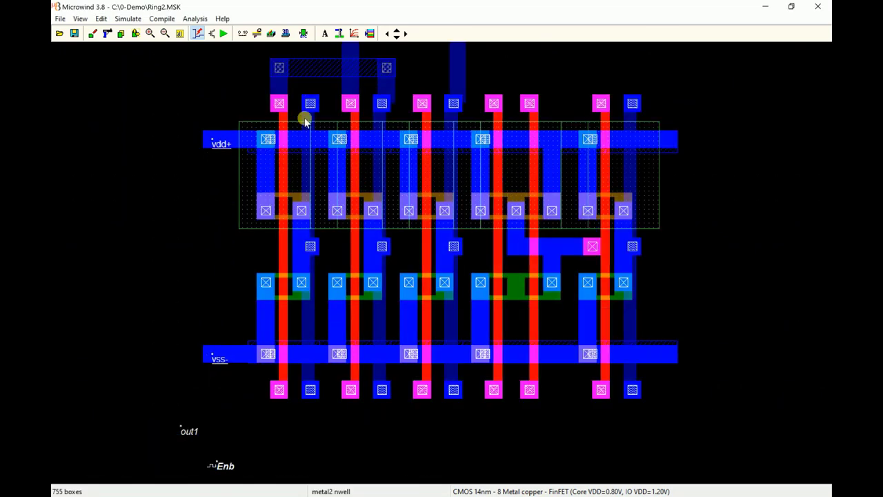
Zoom to fit both ring-oscillator layouts in view
click(179, 35)
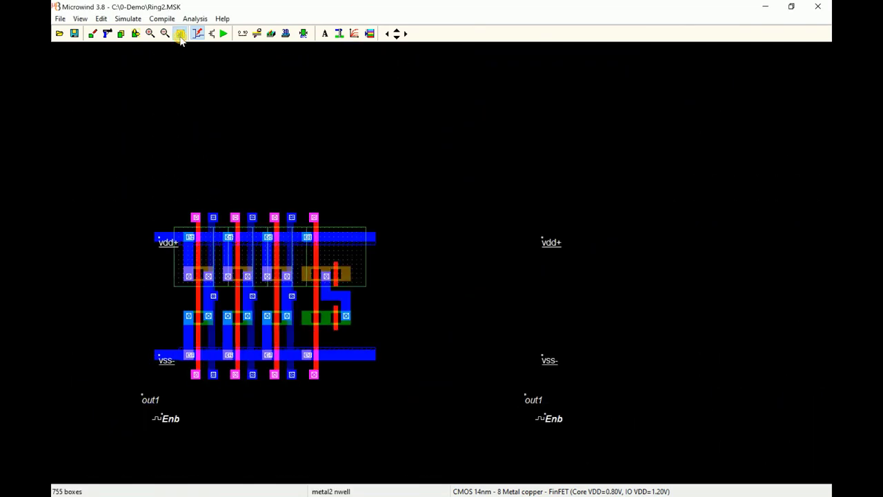